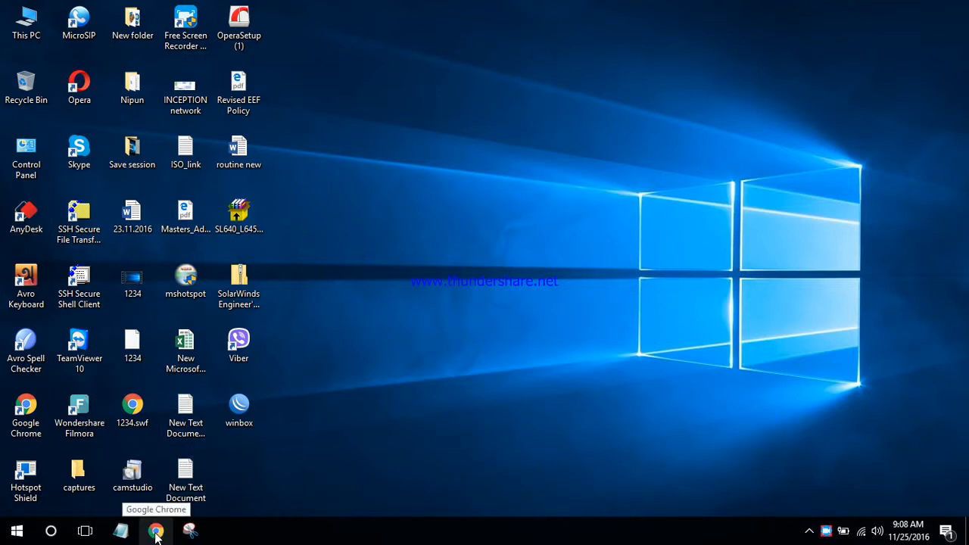
- Open Google Chrome and search the web for "download vmware"
click(155, 532)
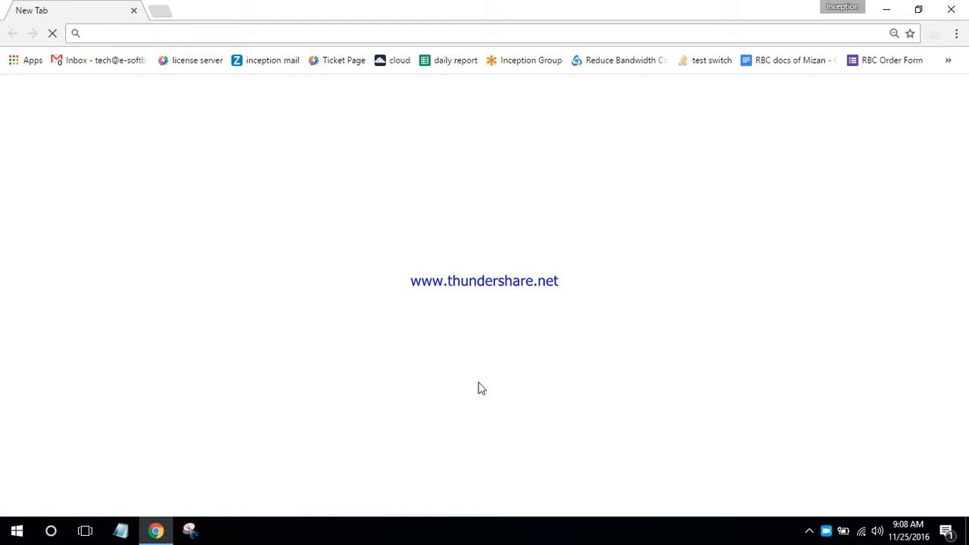
right_click(931, 61)
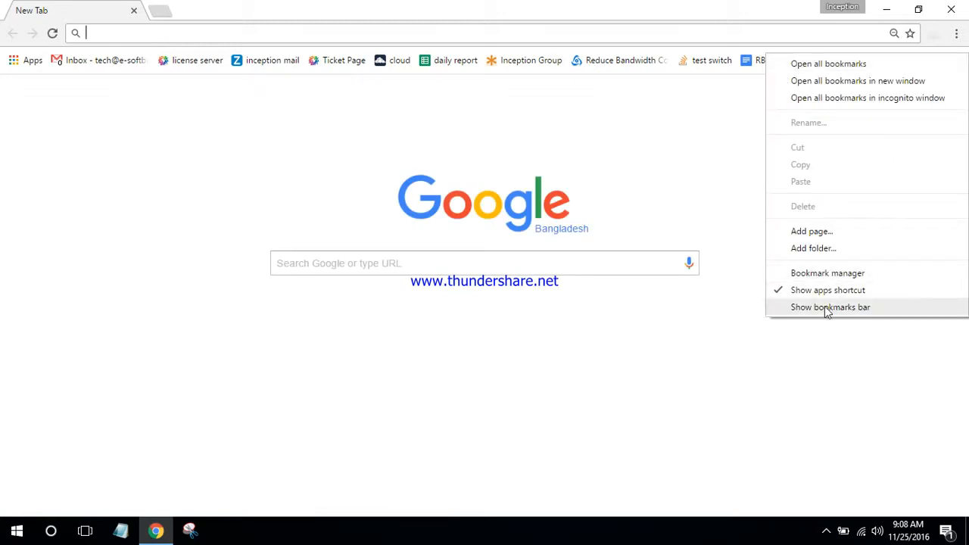
click(741, 138)
click(359, 265)
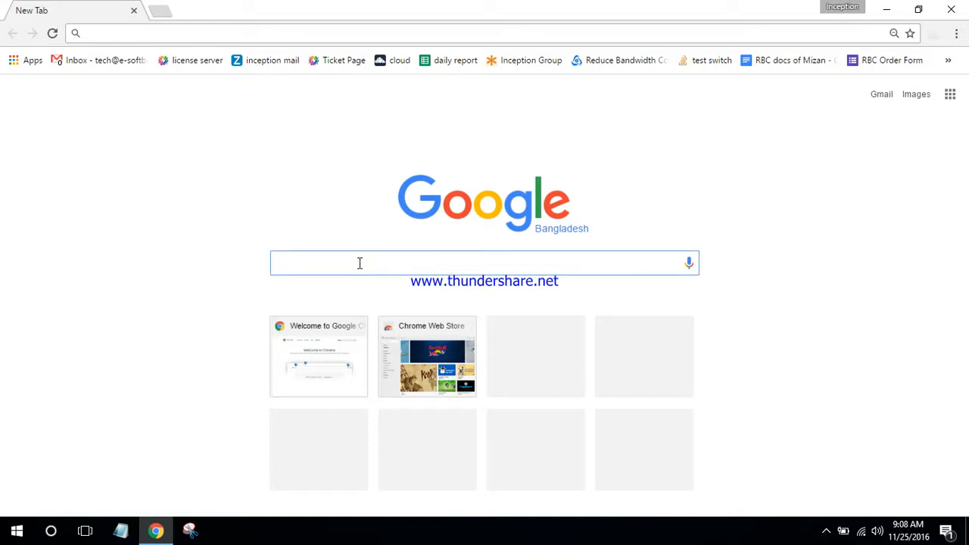
text(dow)
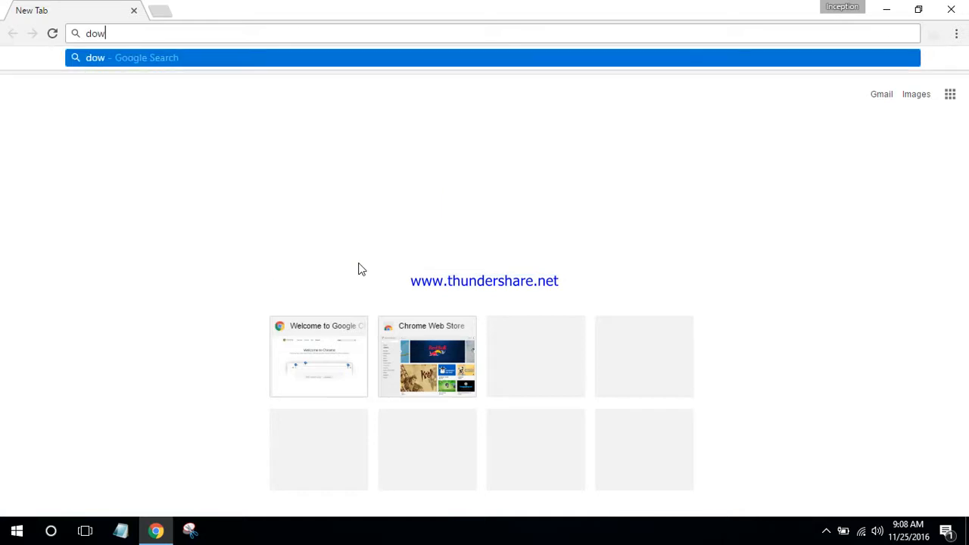
text(nloa)
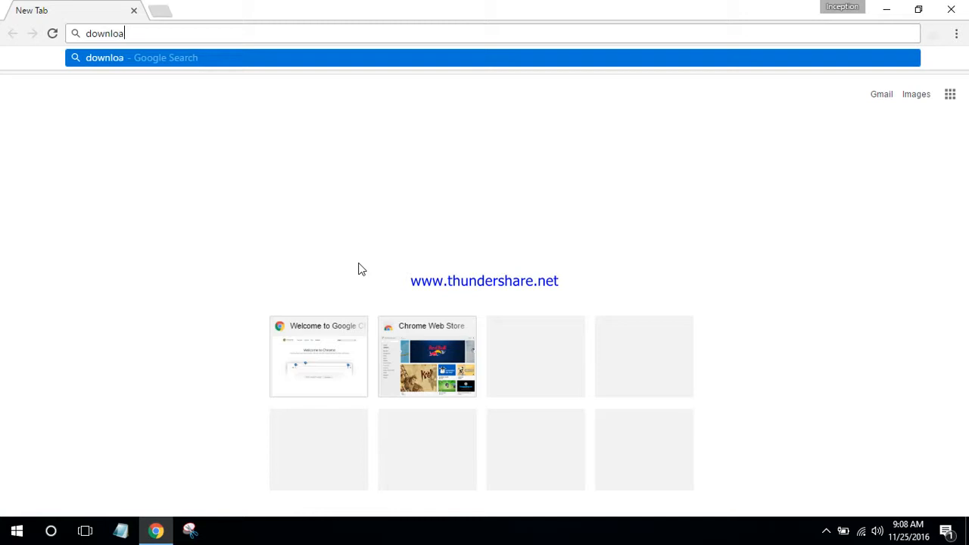
text(d vmware)
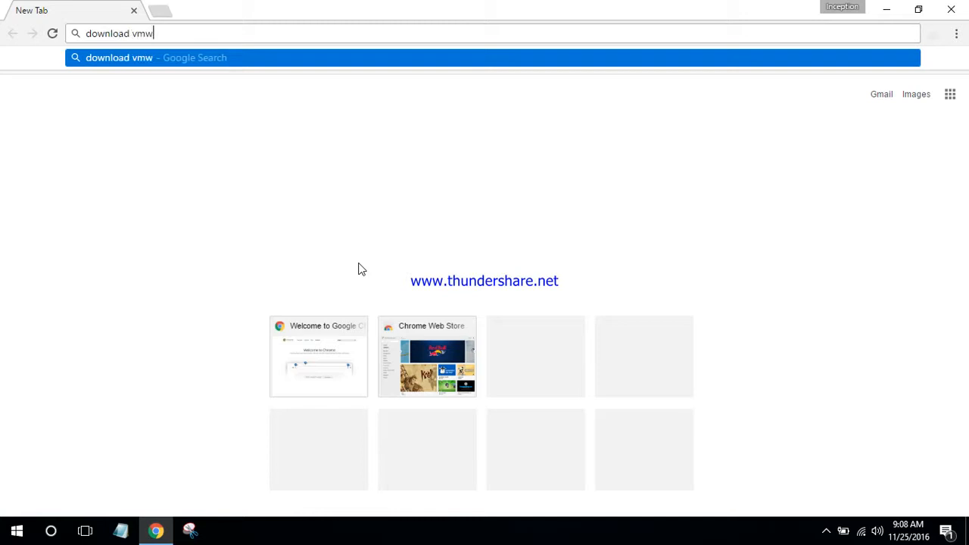
key(Return)
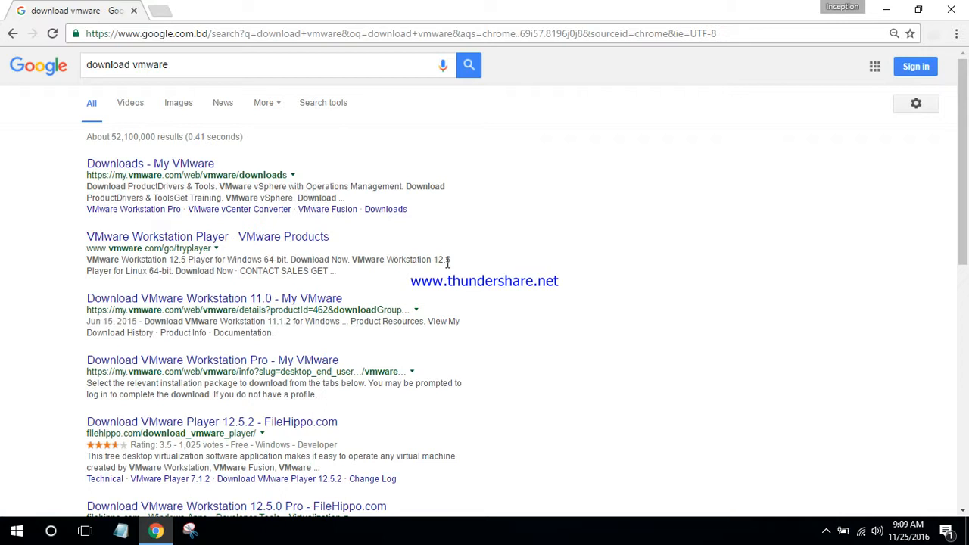
- Open the FileHippo download page for VMware Workstation 12.5.0 Pro from the search results
scroll(447, 262, down, 1)
scroll(204, 386, down, 1)
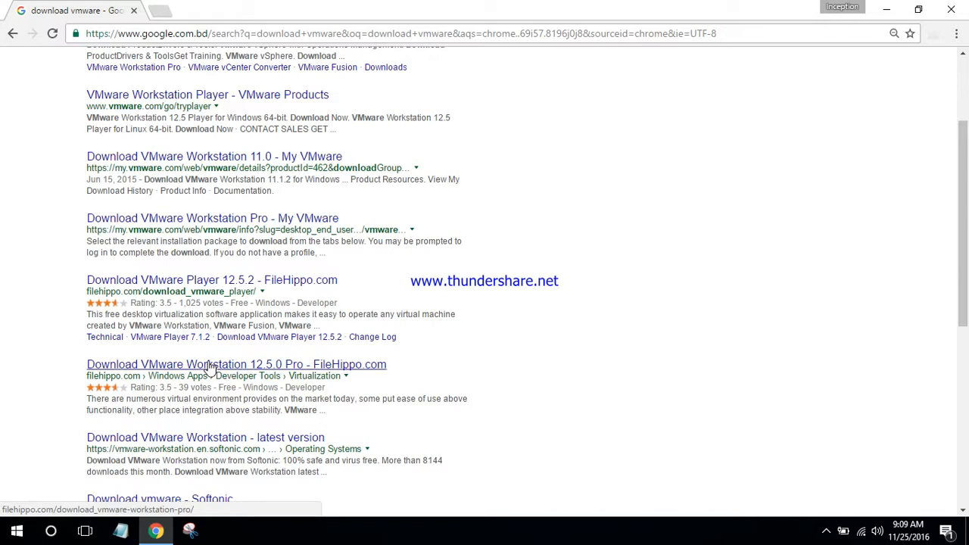
click(210, 367)
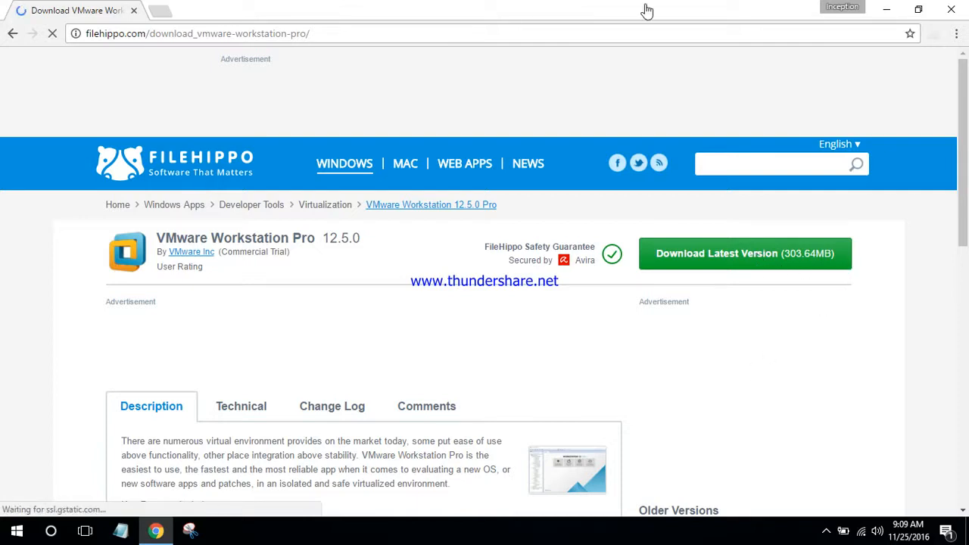
- Minimize the browser window and refresh the desktop
click(887, 9)
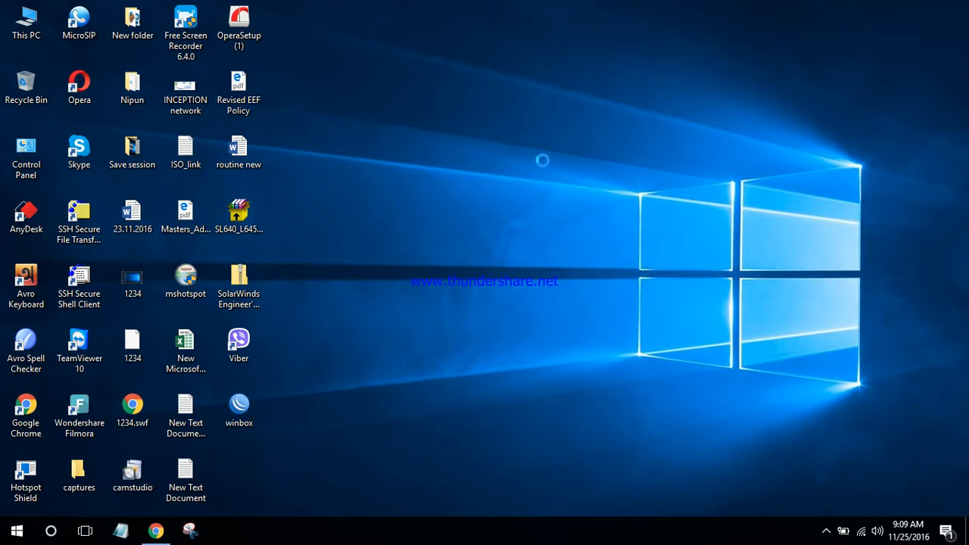
right_click(444, 142)
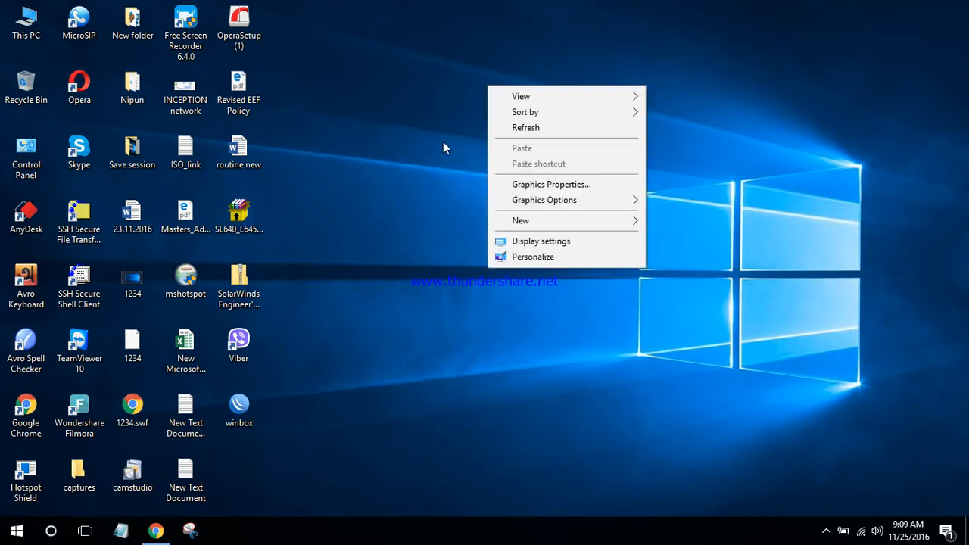
click(522, 127)
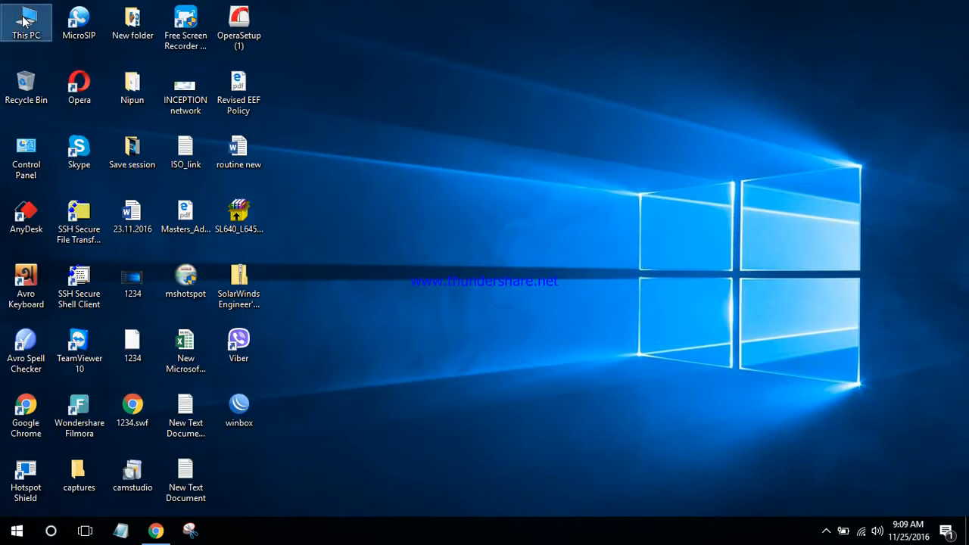
click(25, 20)
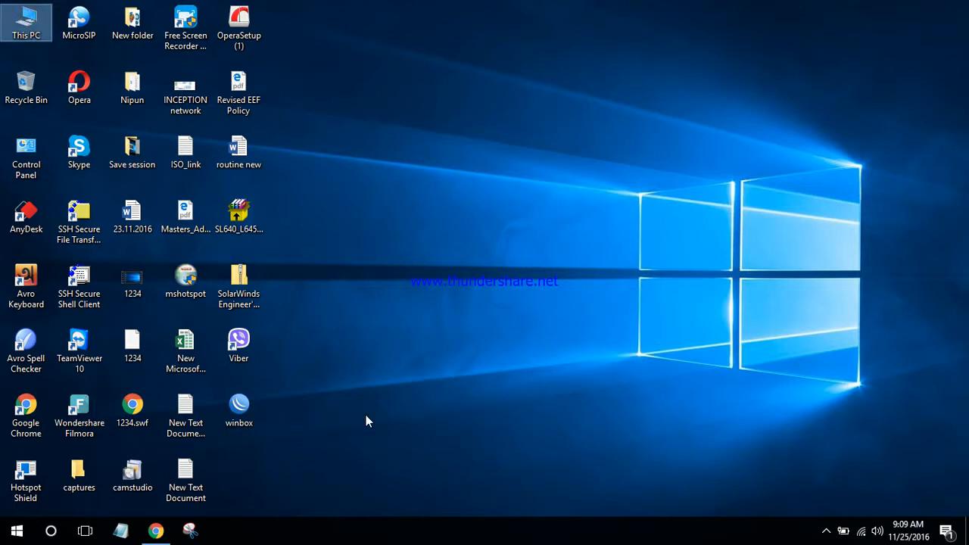
click(379, 359)
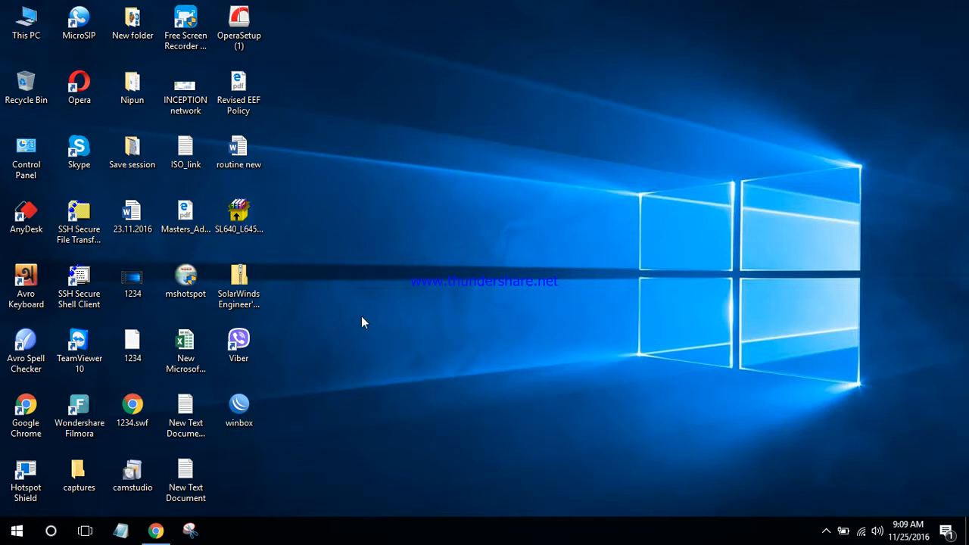
- Launch the VMware-workstation-full-12.0.0-2985596 installer from the vmware-workstation-pro-12 n key folder on drive D
key(super+e)
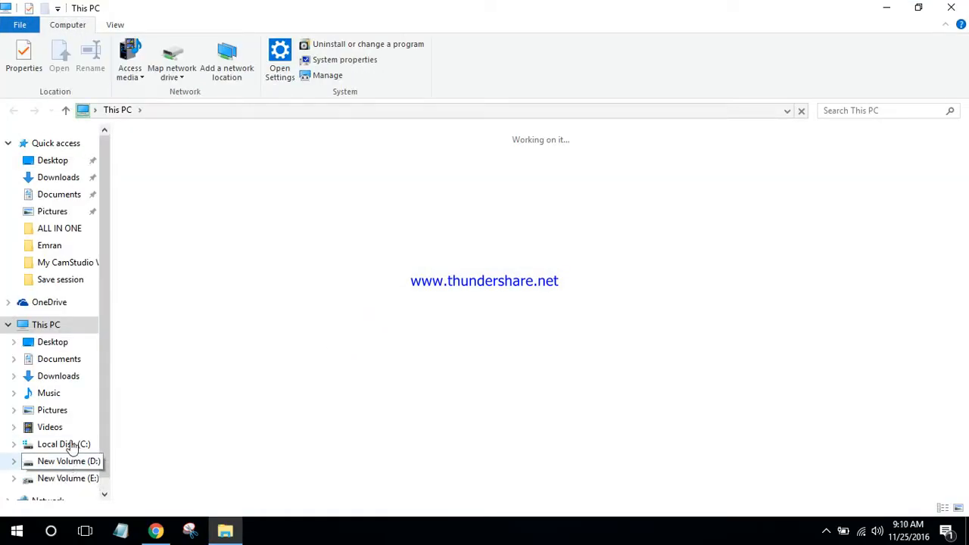
click(77, 465)
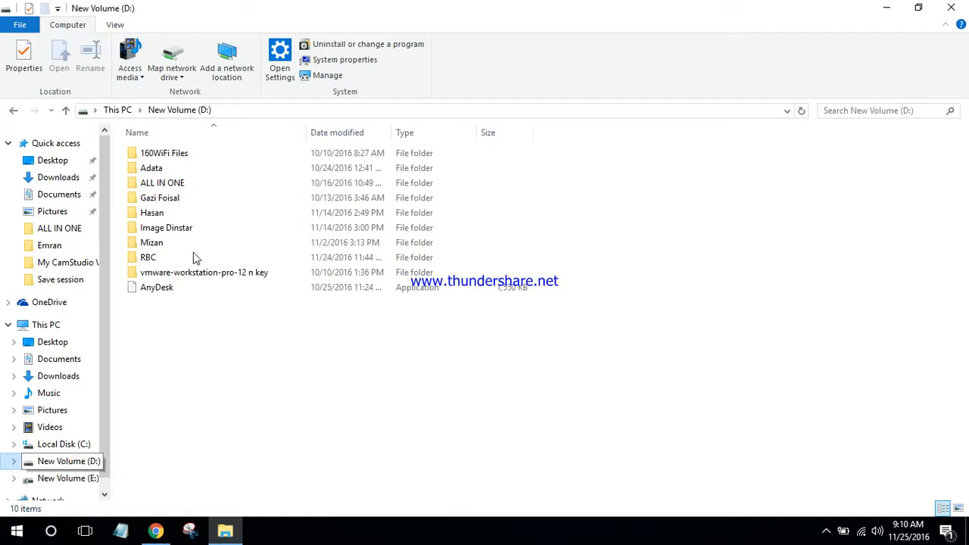
click(195, 274)
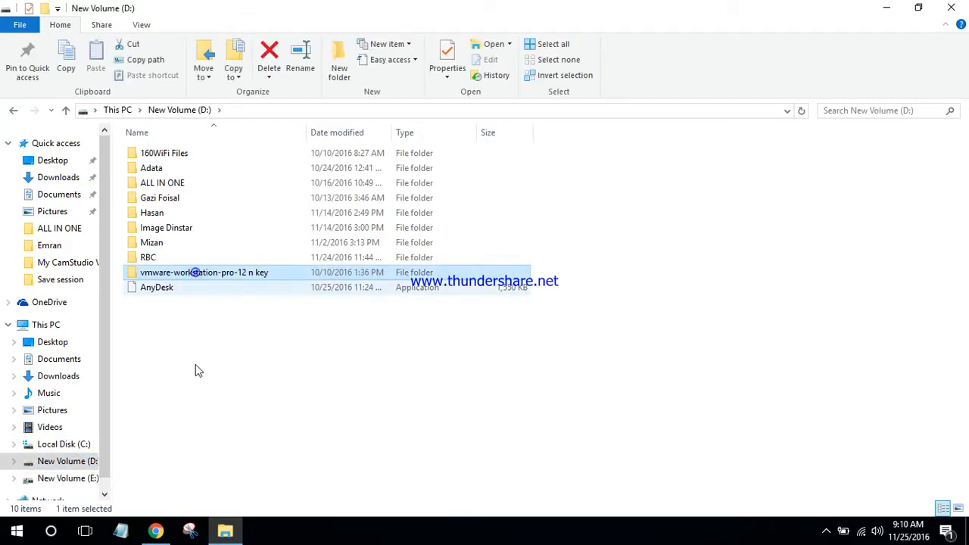
double_click(195, 274)
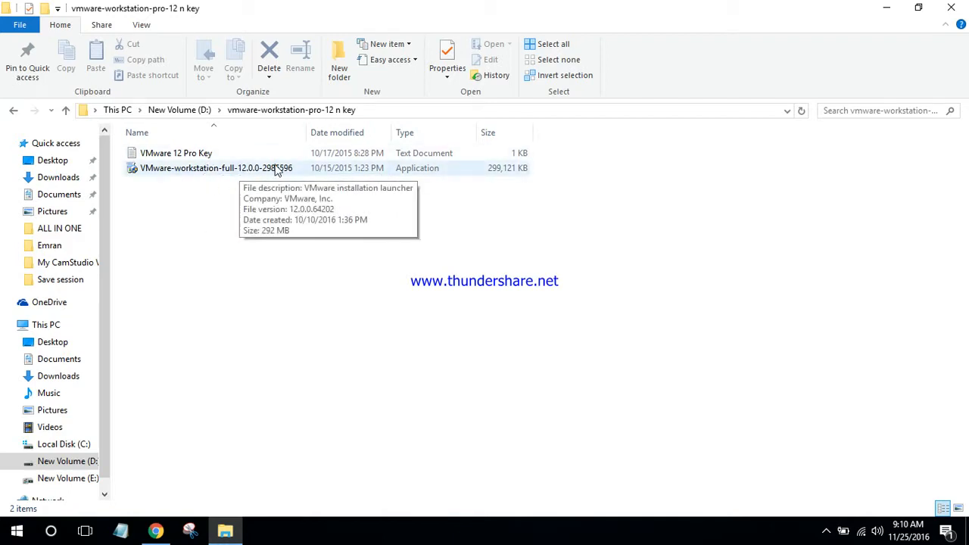
double_click(215, 169)
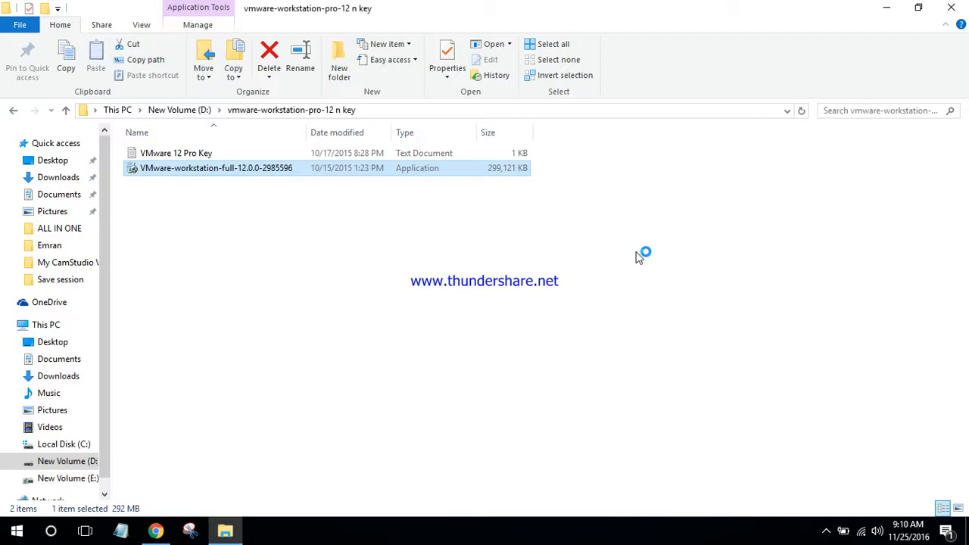
- Minimize the screen recorder and File Explorer windows to clear the desktop around the installer
click(826, 530)
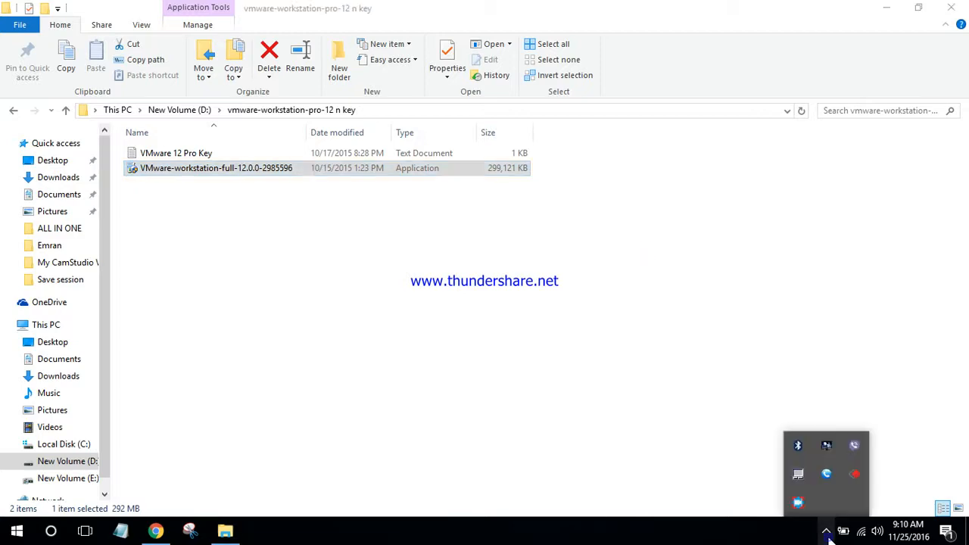
click(798, 502)
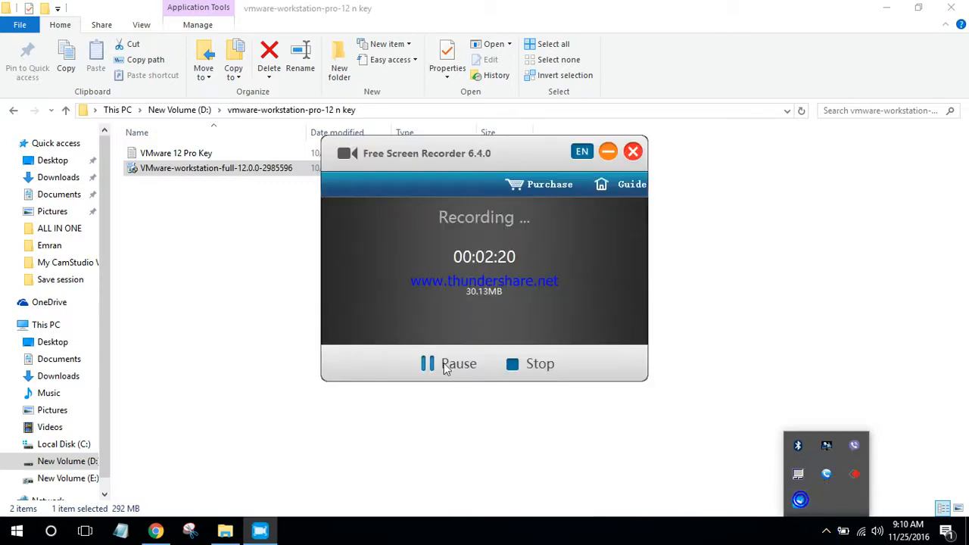
double_click(330, 168)
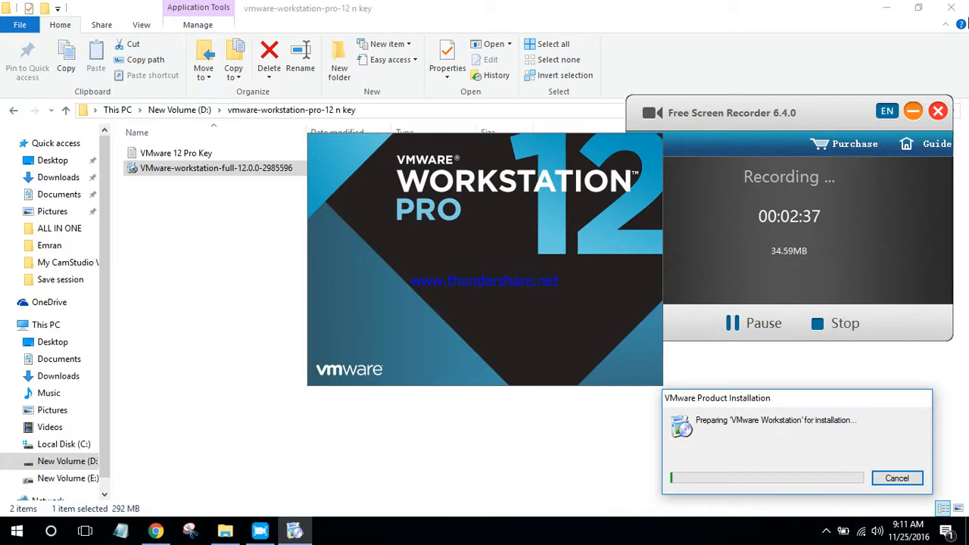
click(907, 112)
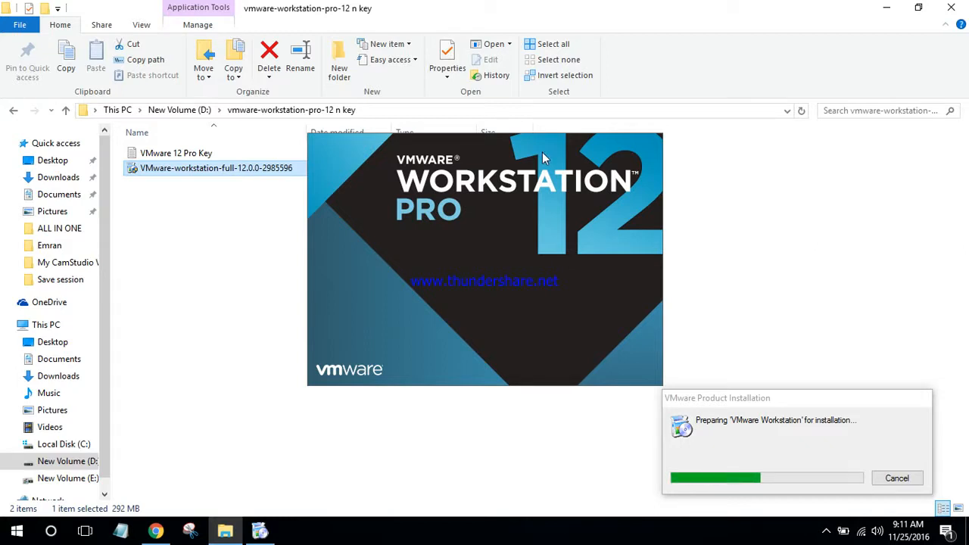
click(886, 14)
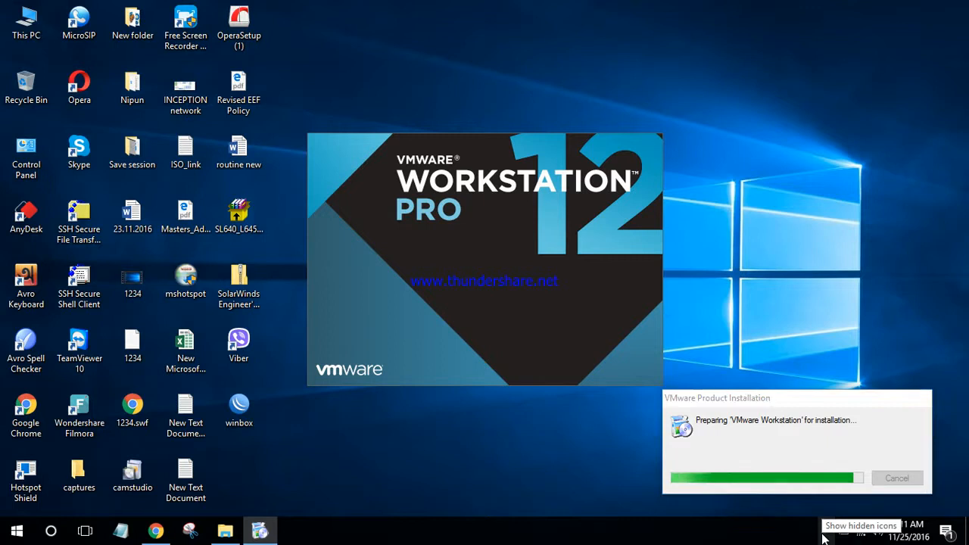
click(825, 533)
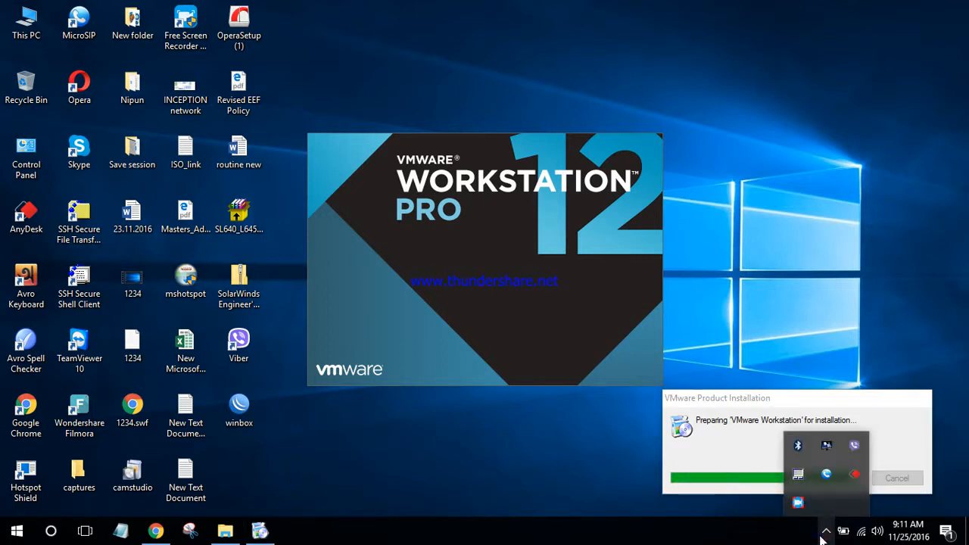
click(824, 533)
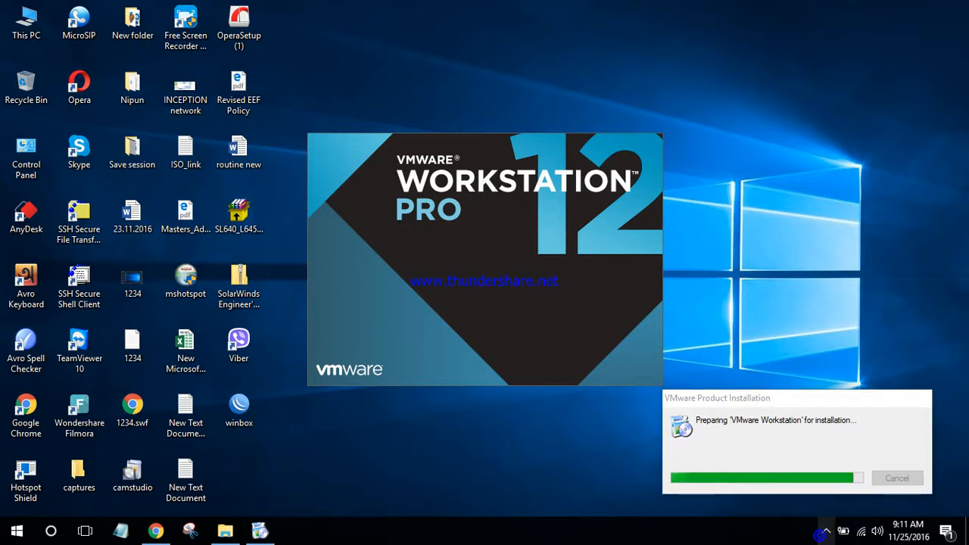
click(767, 400)
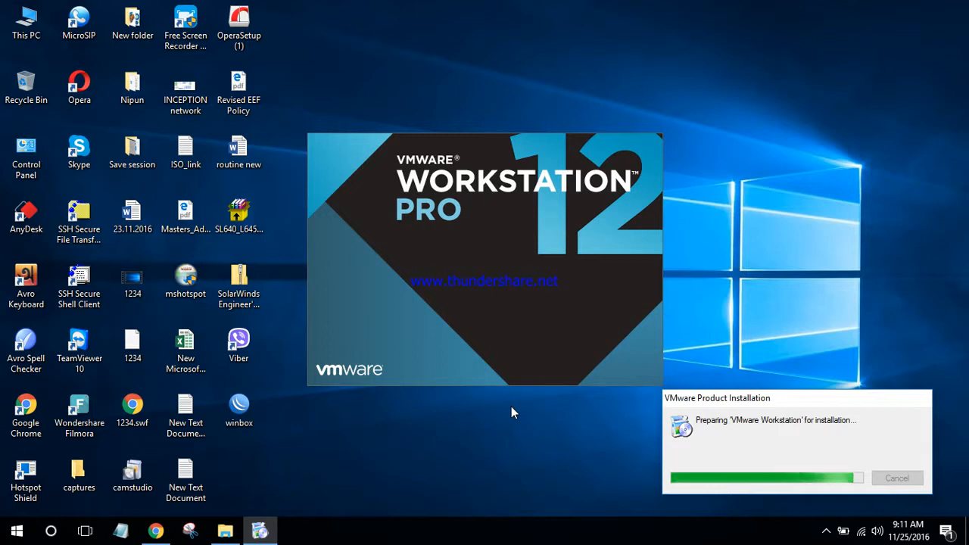
click(826, 531)
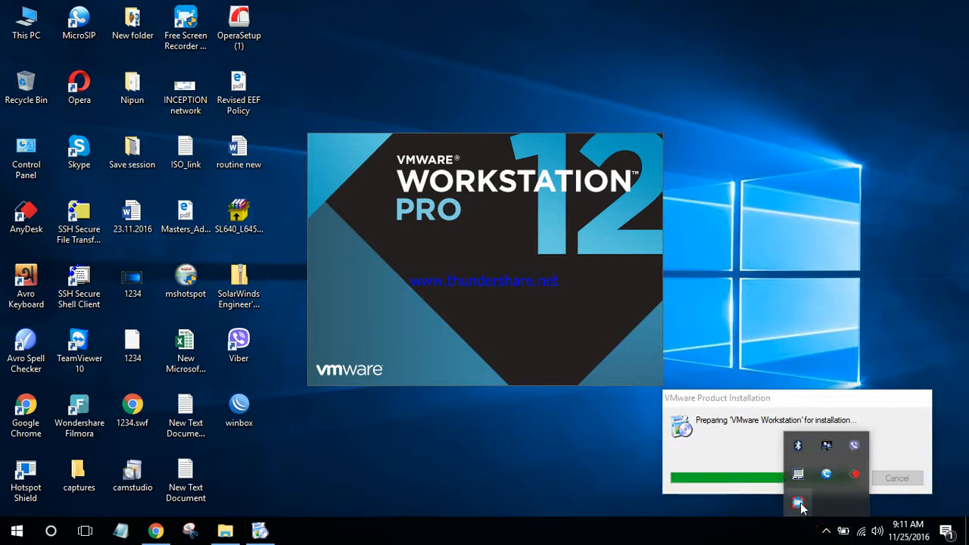
click(798, 501)
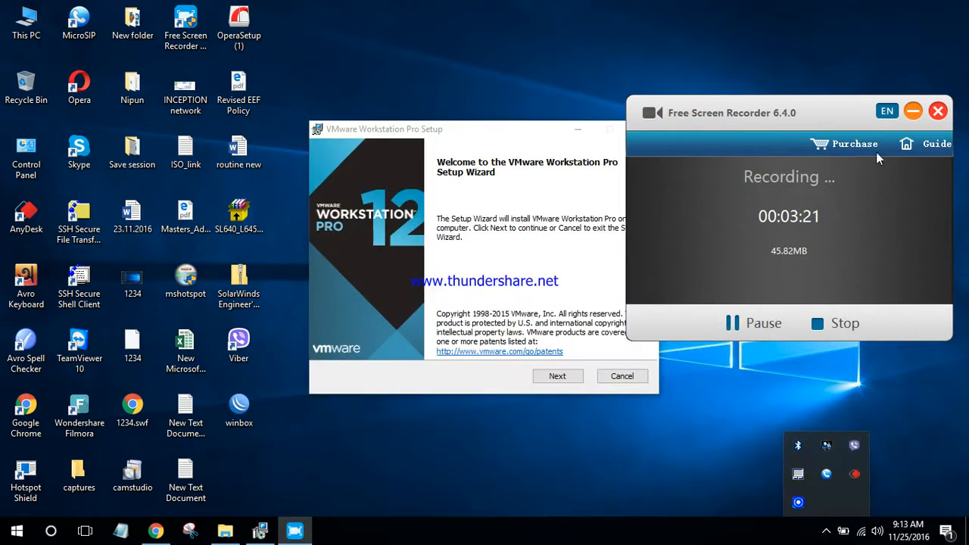
click(913, 112)
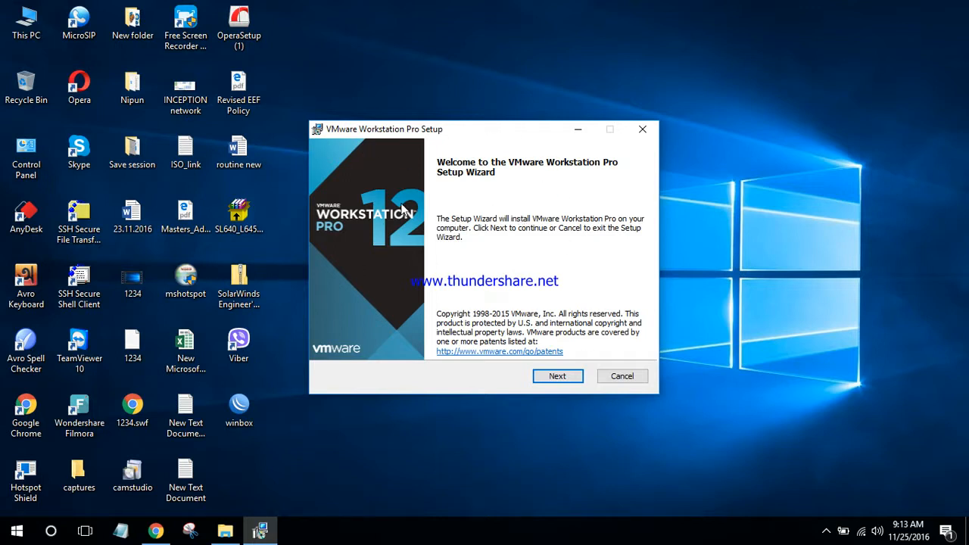
- Accept the VMware license agreement and keep the default install folder with the Enhanced Keyboard Driver left out
click(559, 376)
click(558, 377)
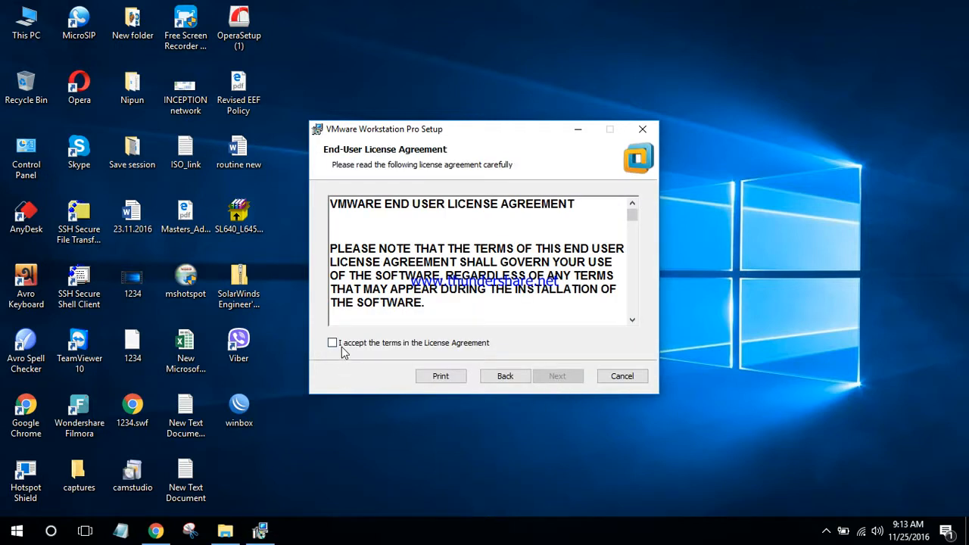
click(333, 342)
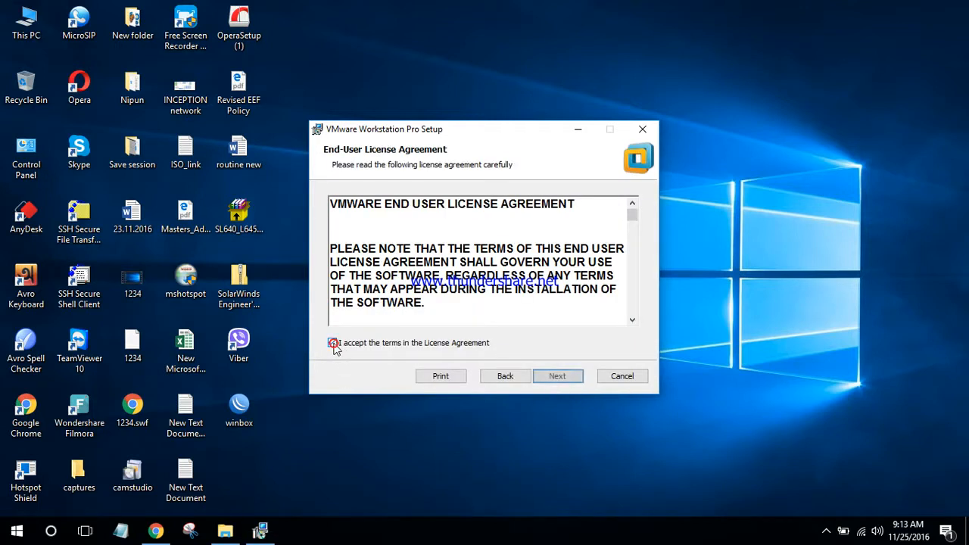
click(557, 376)
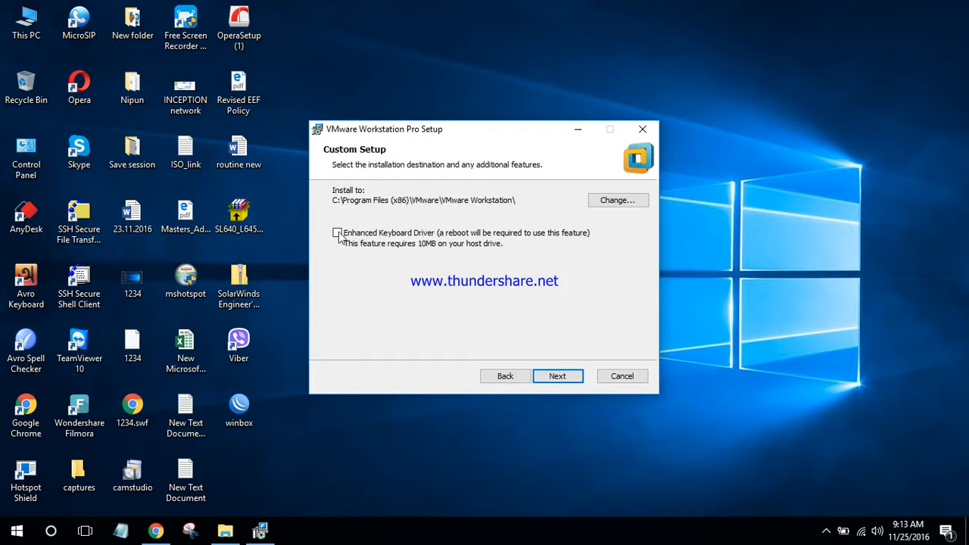
click(557, 376)
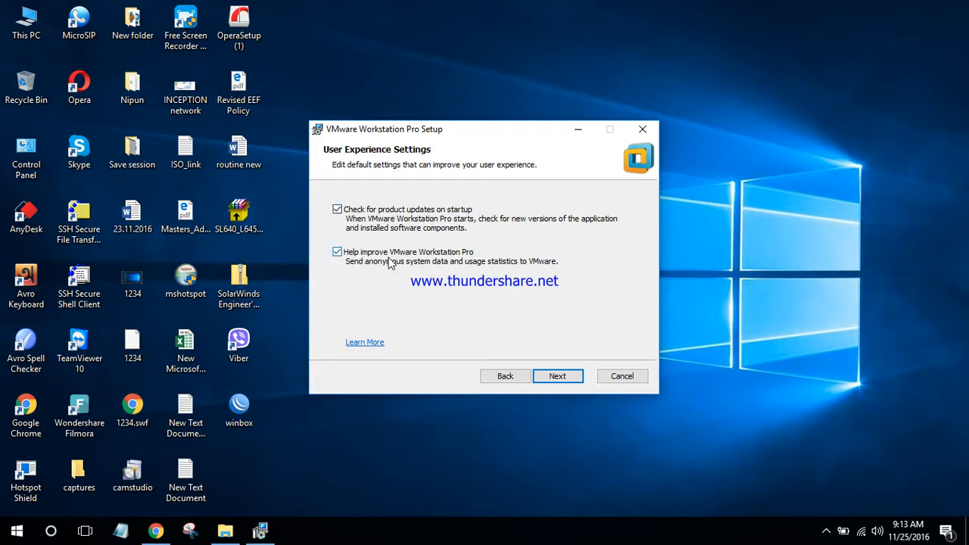
- Turn off the startup product update check and the Help improve VMware Workstation Pro option, and proceed to the shortcut settings
click(339, 252)
click(337, 209)
click(572, 381)
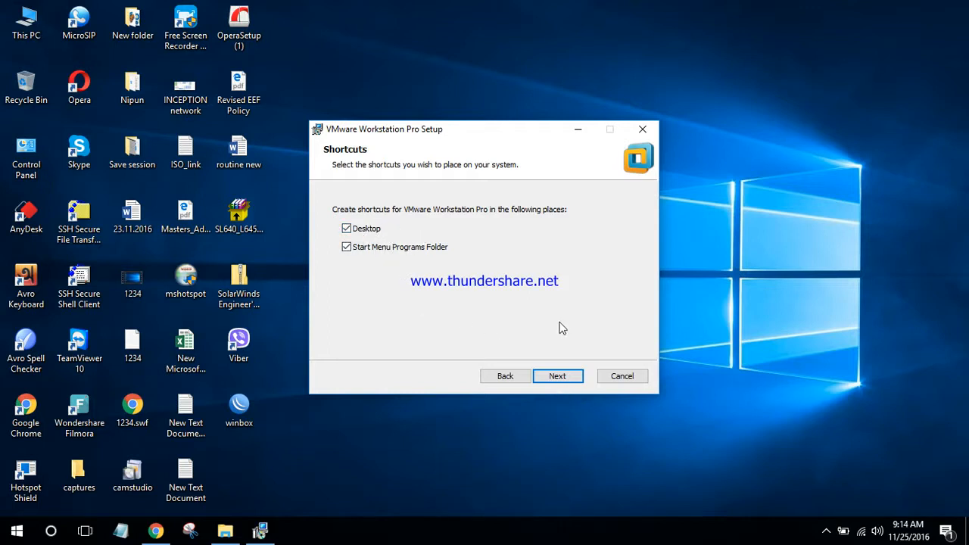
- Keep both the Desktop and Start Menu Programs Folder shortcuts and start installing VMware Workstation Pro
click(557, 378)
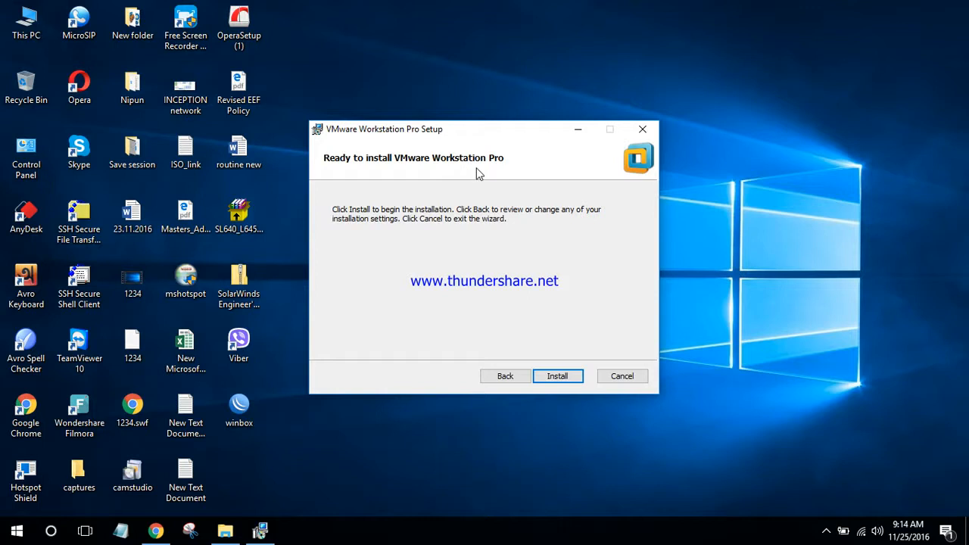
click(560, 379)
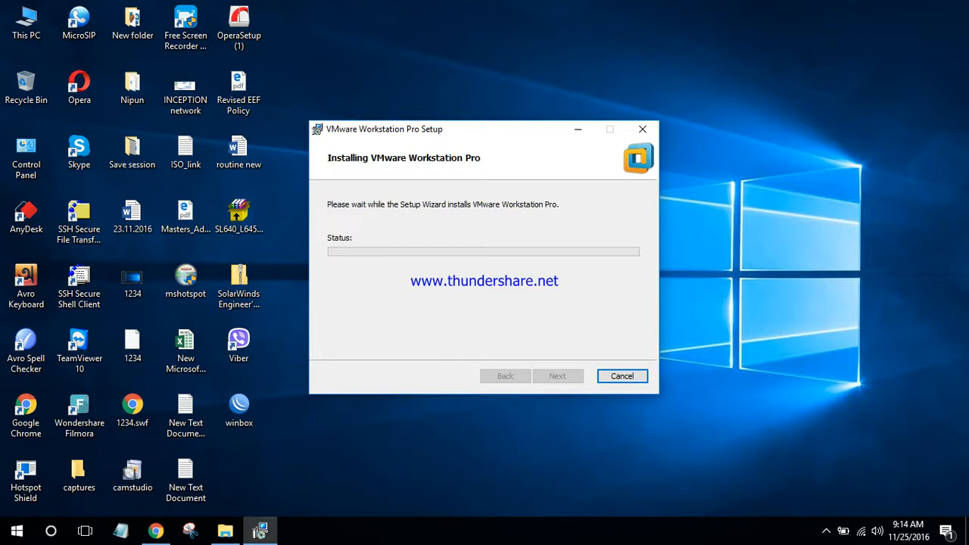
click(511, 130)
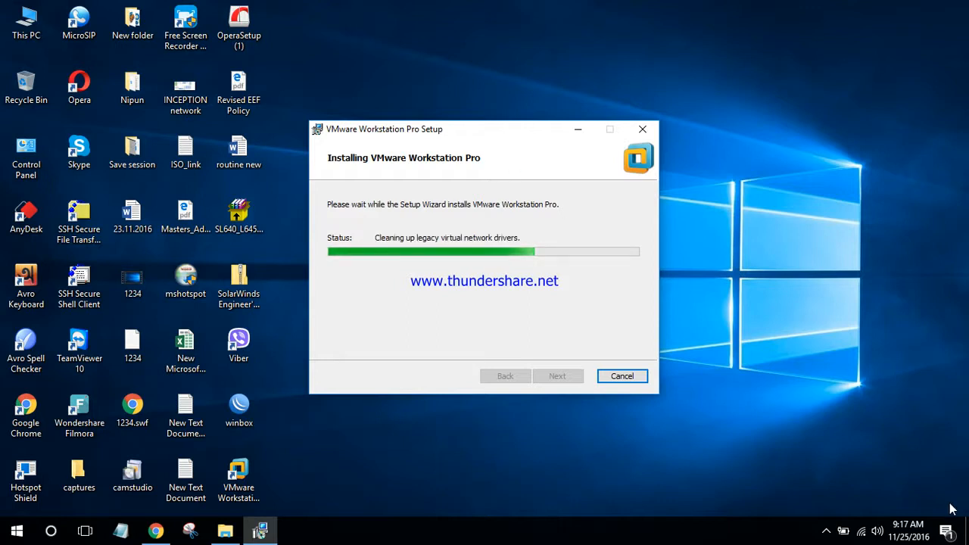
click(825, 534)
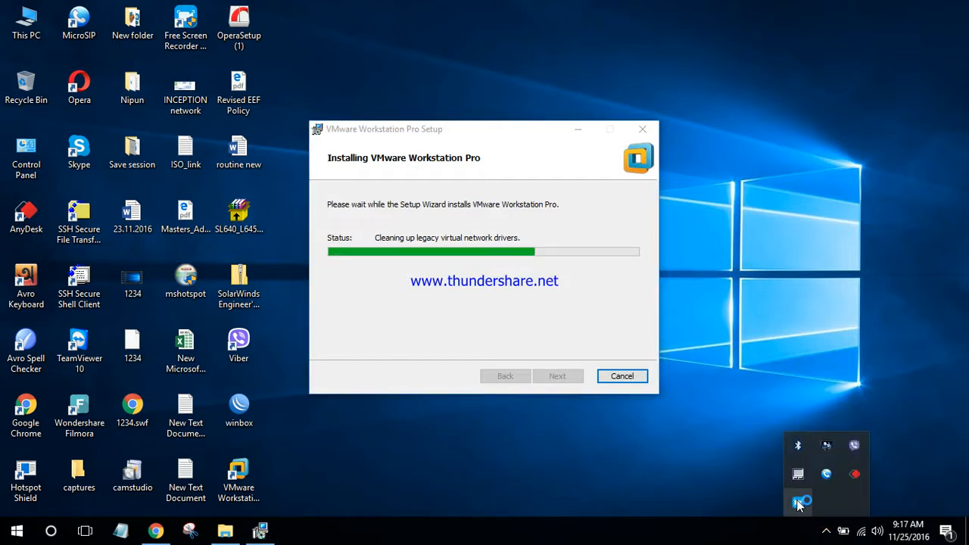
click(798, 502)
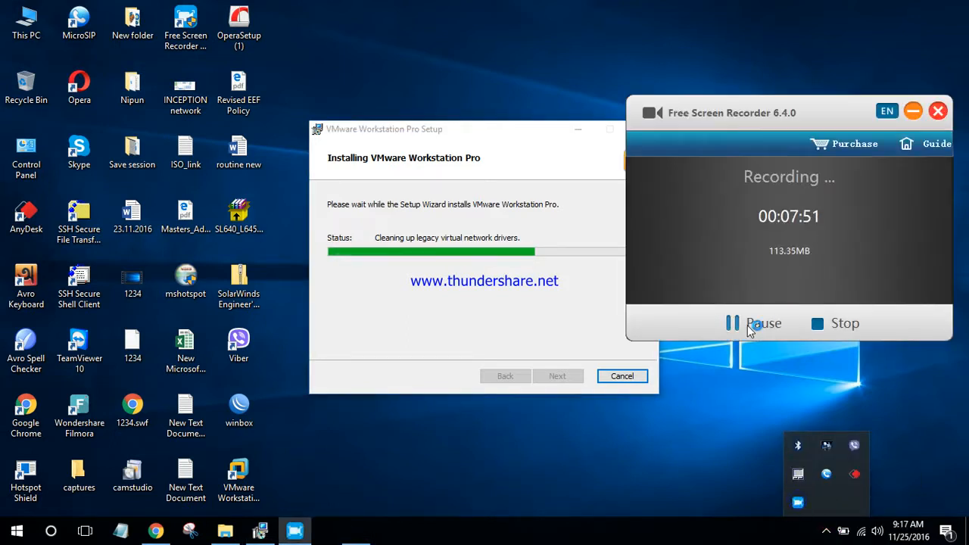
click(913, 112)
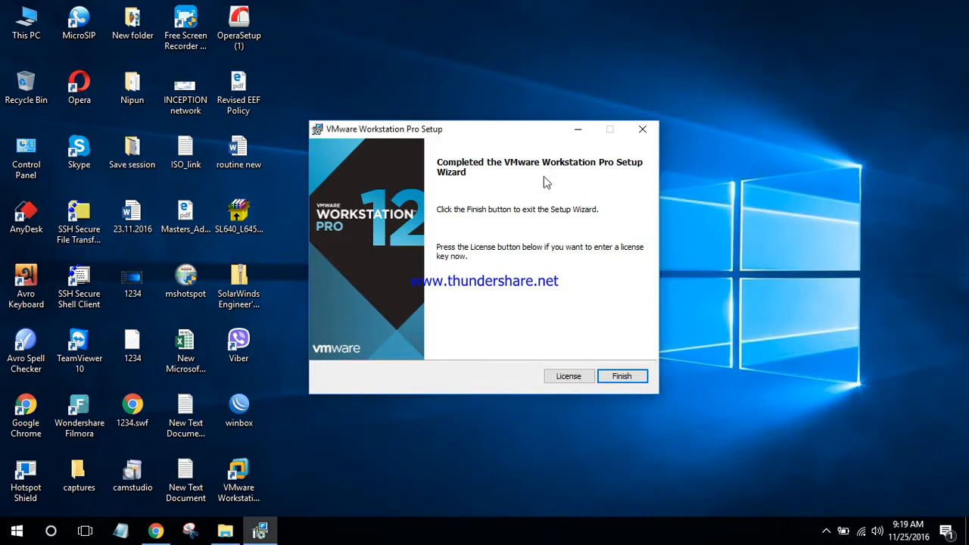
- Finish the setup wizard without entering a license and launch VMware Workstation Pro from its desktop shortcut
click(621, 377)
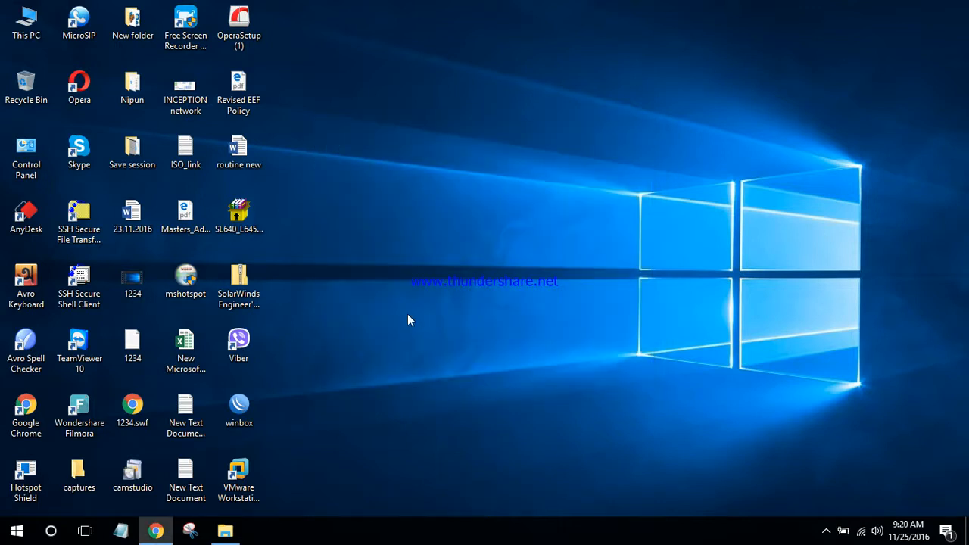
right_click(441, 272)
click(445, 265)
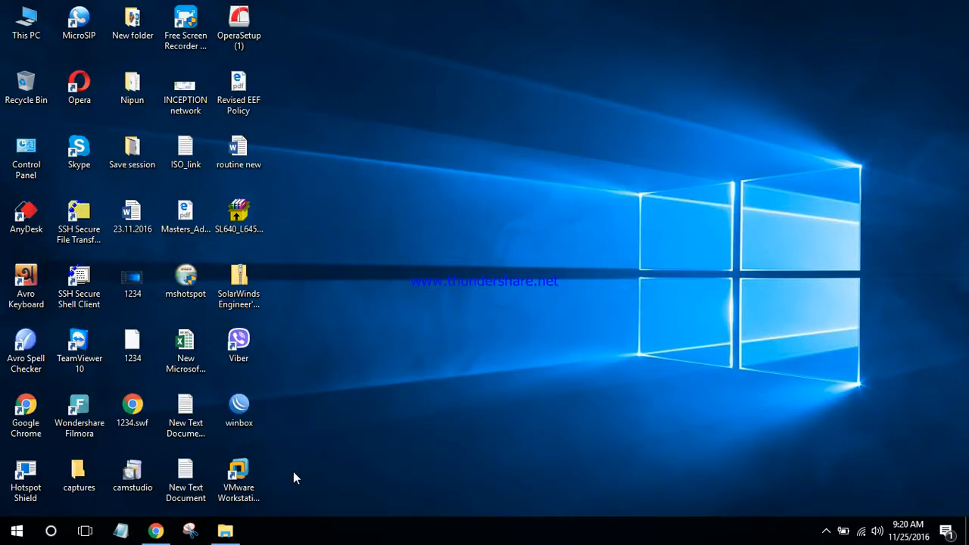
double_click(238, 481)
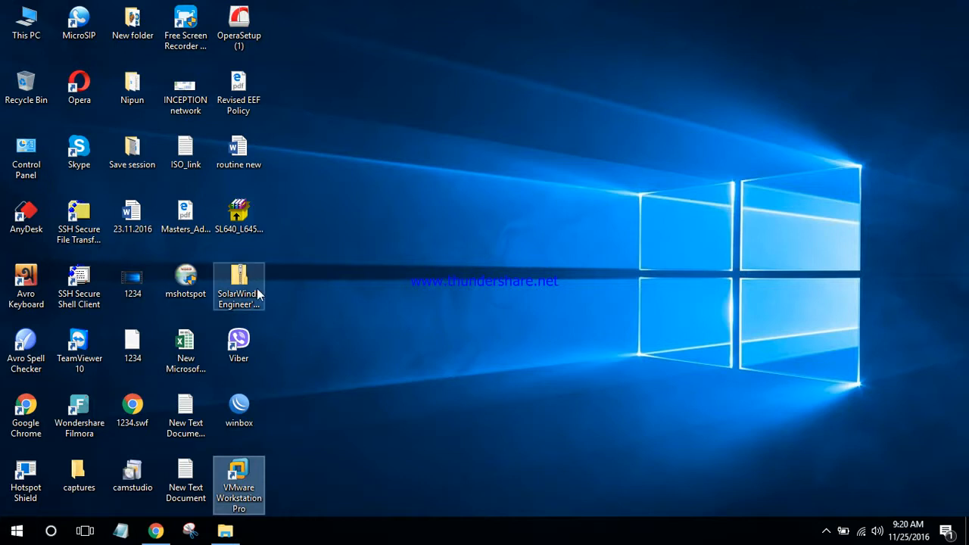
right_click(454, 190)
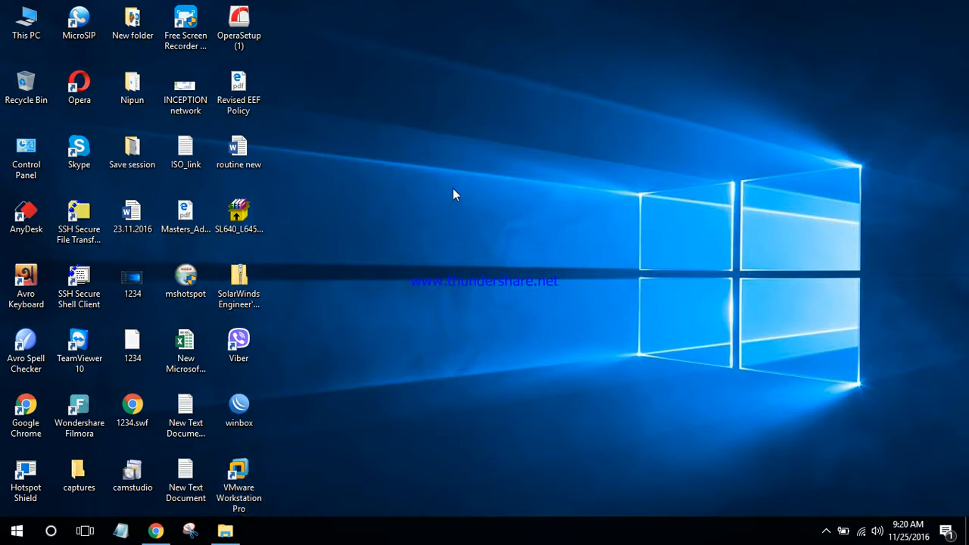
click(489, 232)
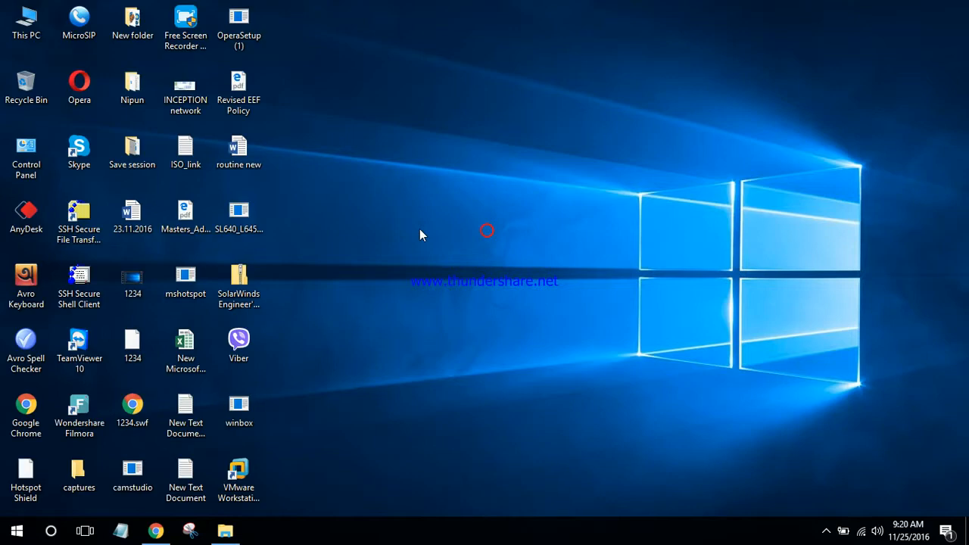
right_click(419, 228)
click(455, 268)
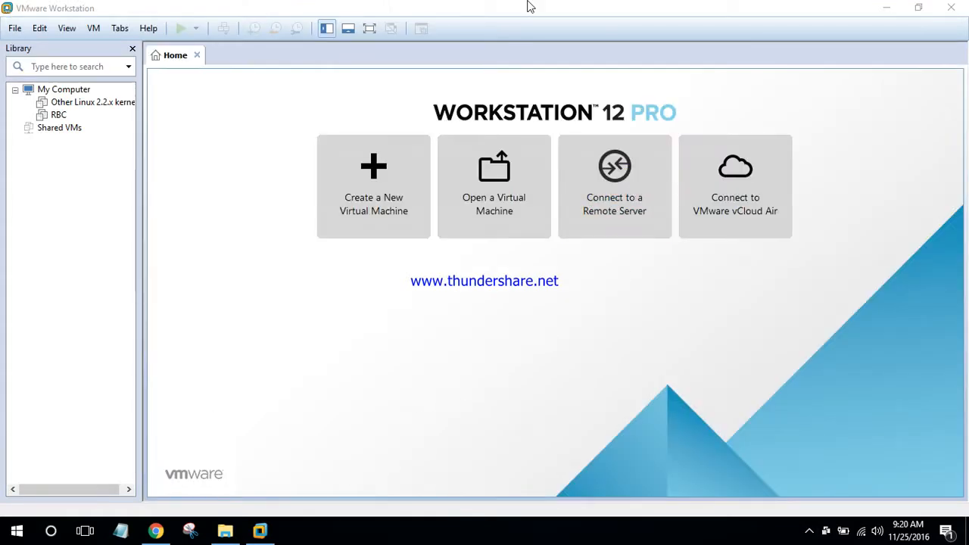
click(500, 15)
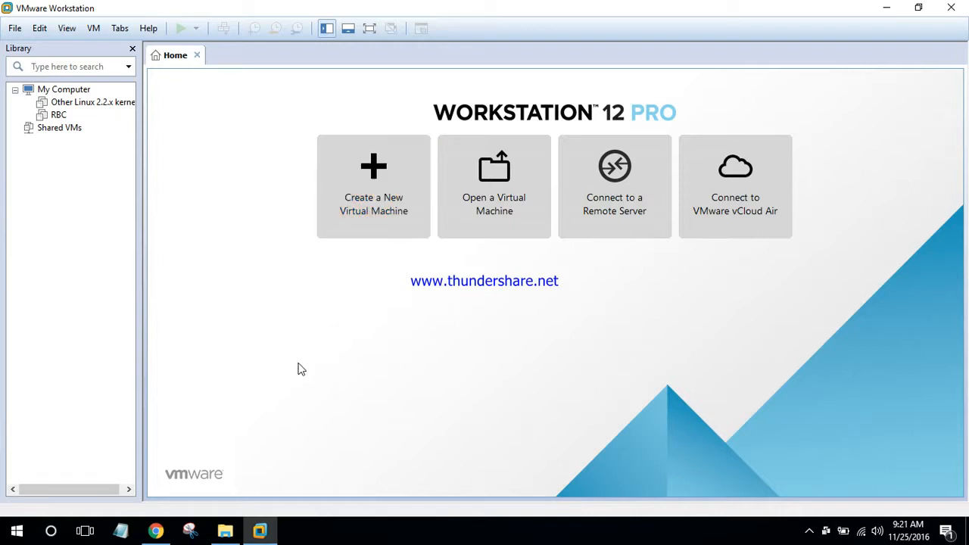
- Begin a new custom virtual machine with Workstation 12.0 hardware compatibility and a blank hard disk instead of an operating system installer
click(372, 188)
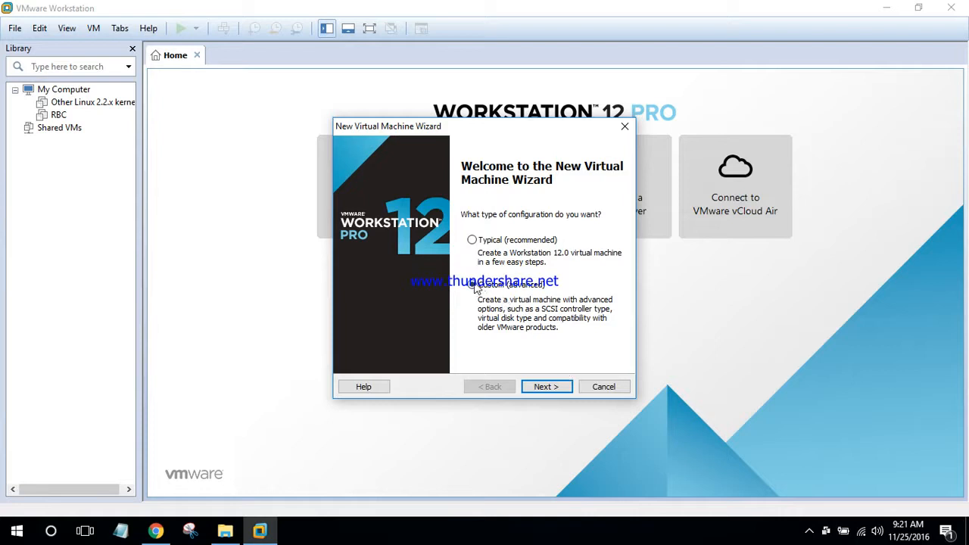
click(542, 388)
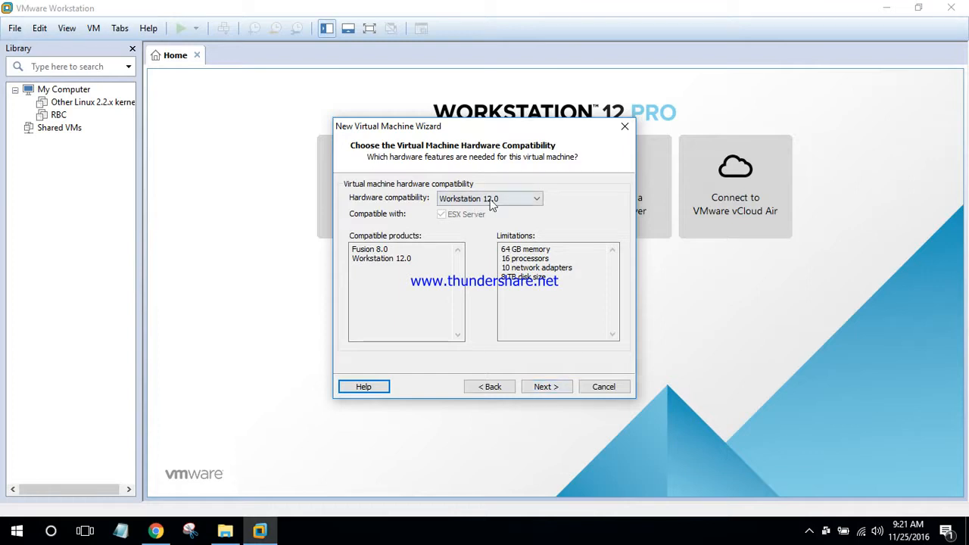
click(544, 390)
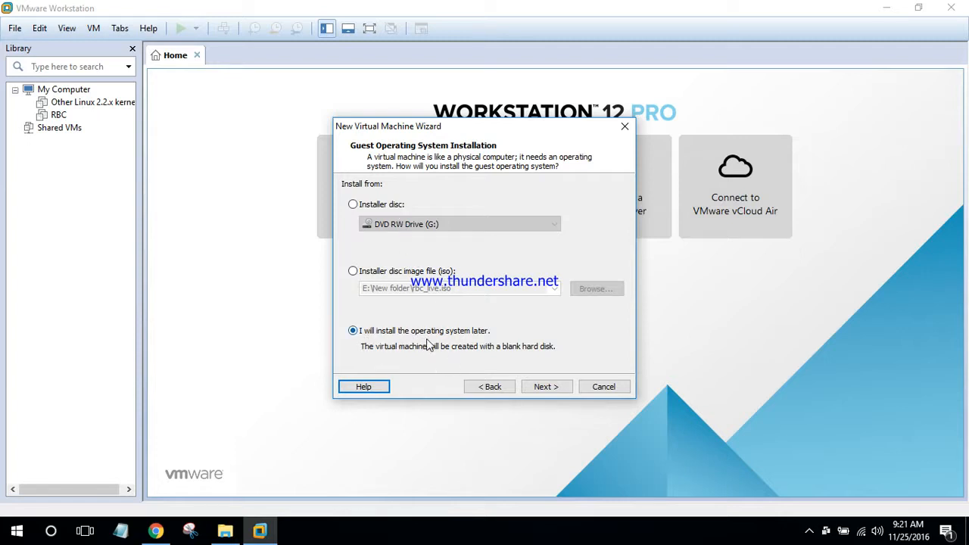
click(538, 386)
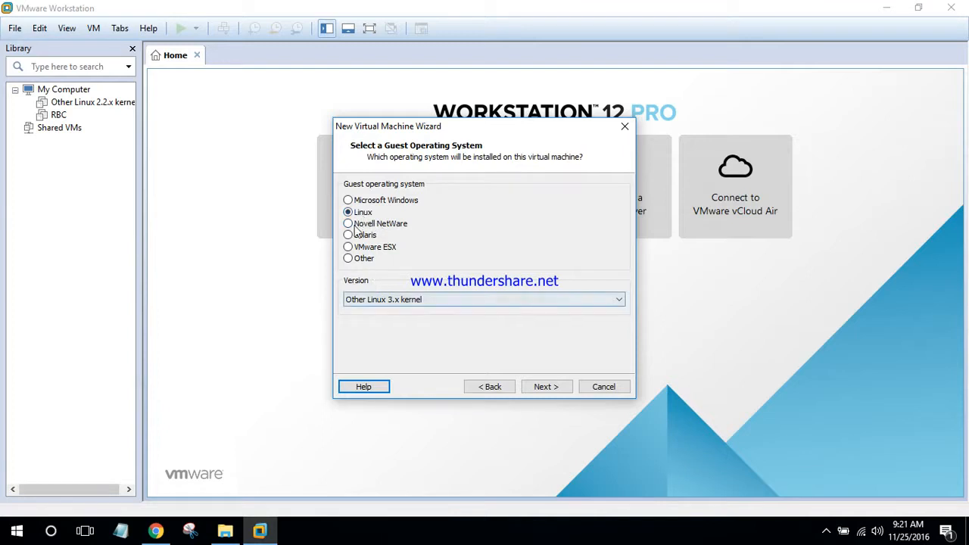
- Choose Linux as the guest operating system with version Other Linux 3.x kernel, and proceed to naming the virtual machine
click(504, 306)
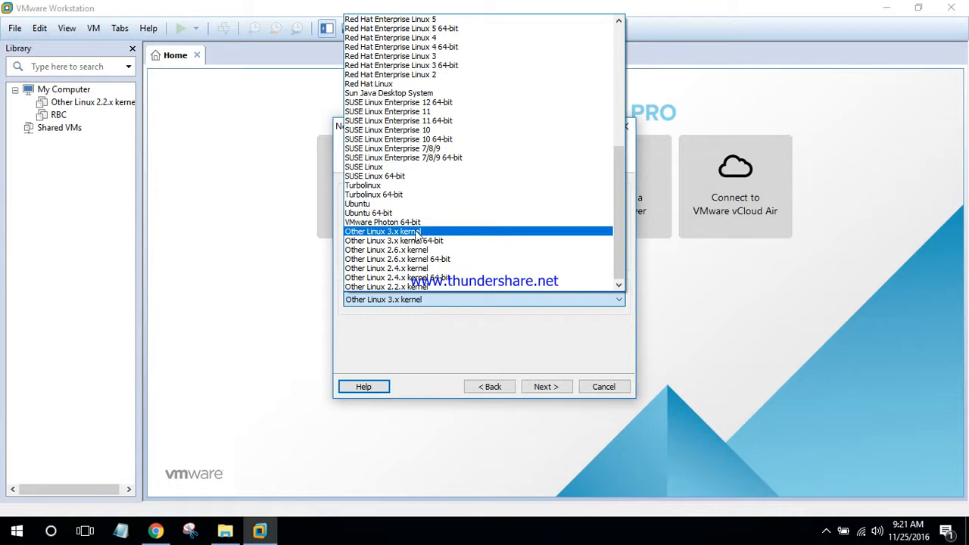
click(430, 231)
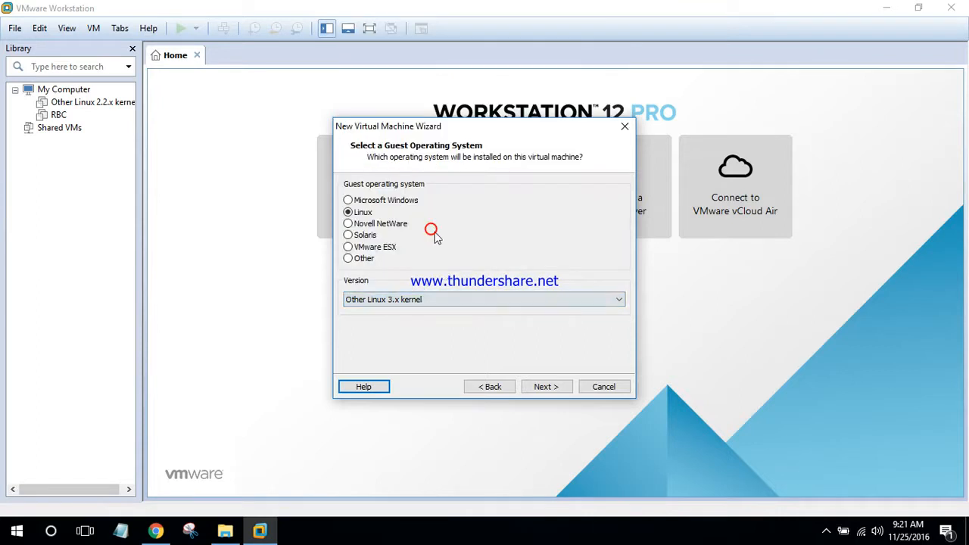
click(548, 387)
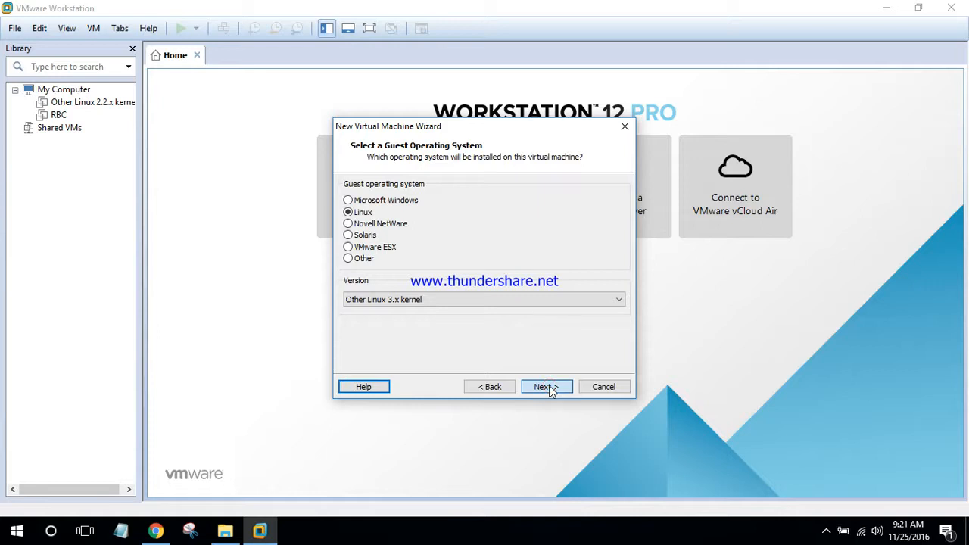
click(547, 387)
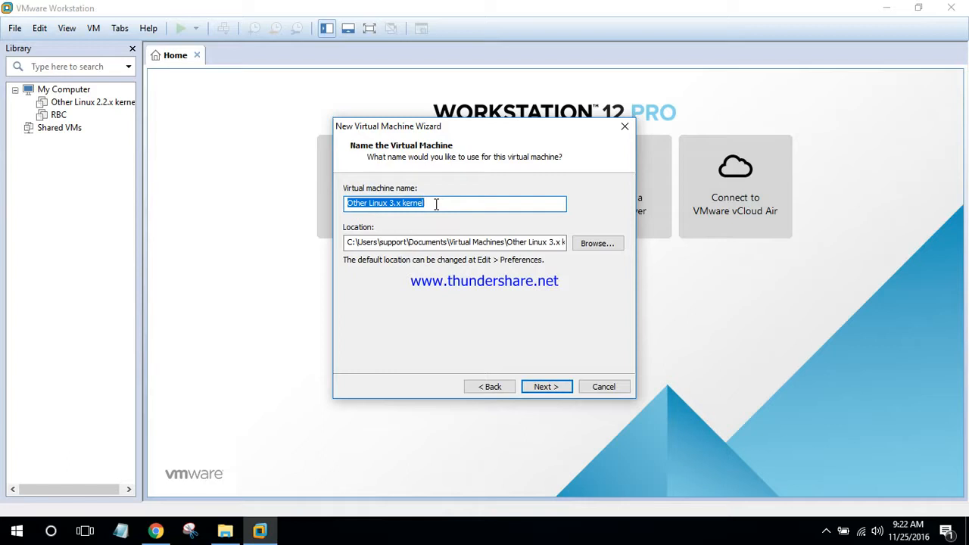
- Name the virtual machine RBC, set its location to the existing RBC folder on drive D, and try to proceed
text(RBC)
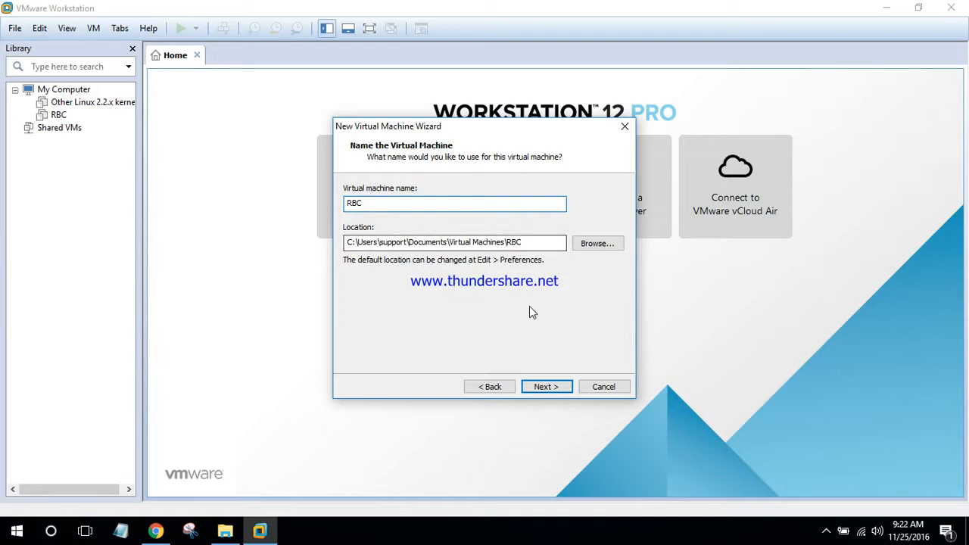
click(597, 244)
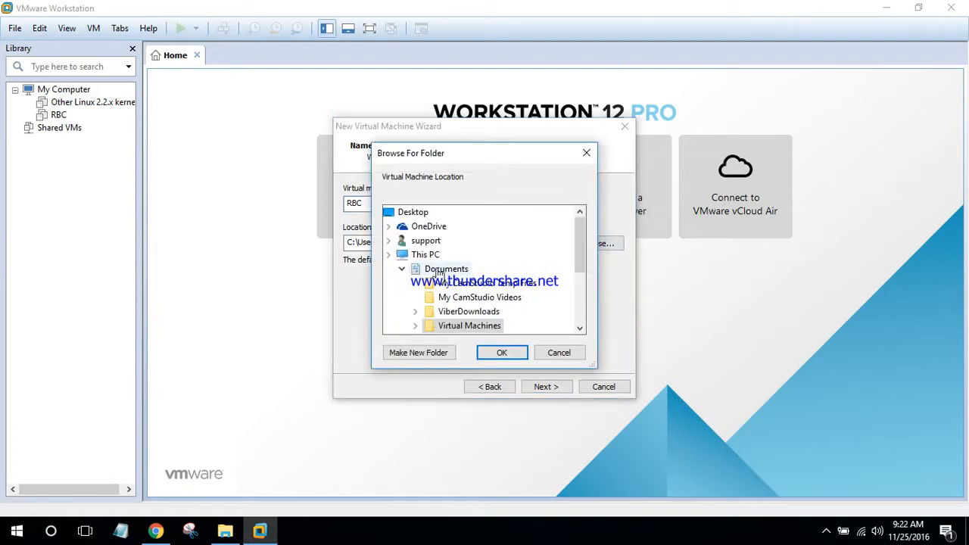
click(425, 258)
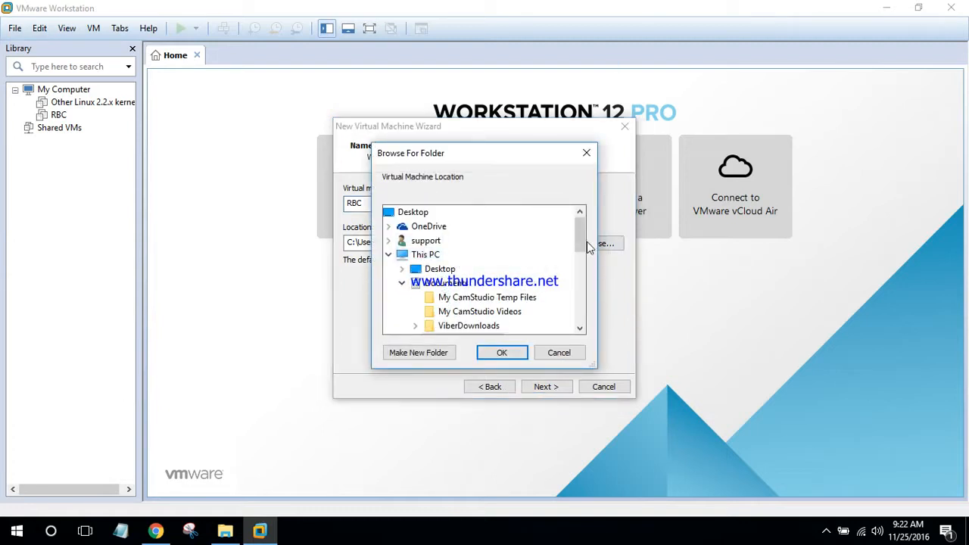
drag(576, 249, 578, 306)
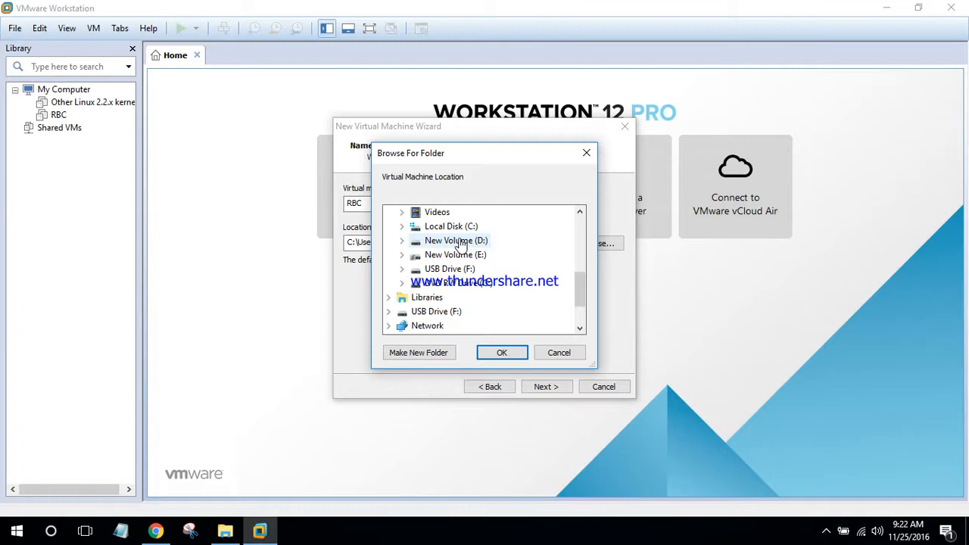
double_click(461, 242)
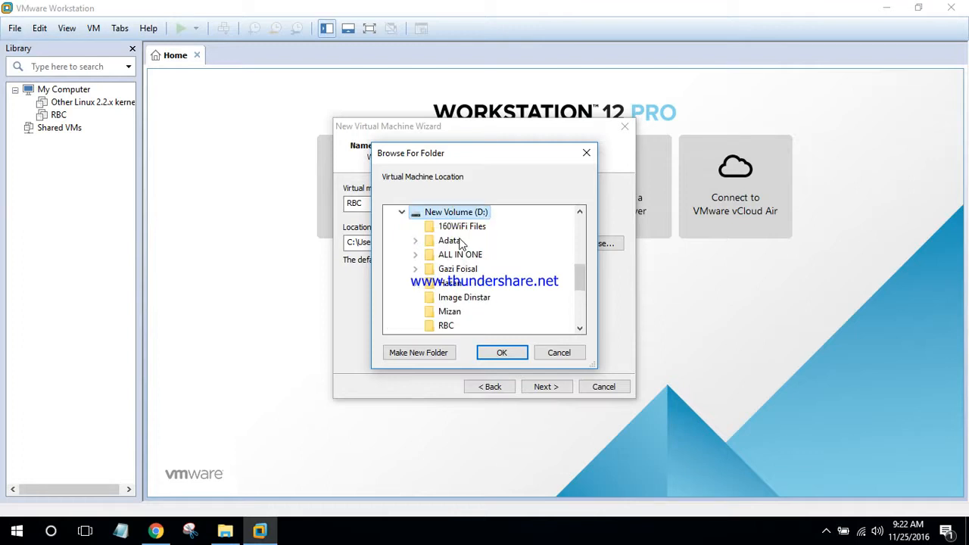
click(433, 327)
scroll(474, 323, down, 2)
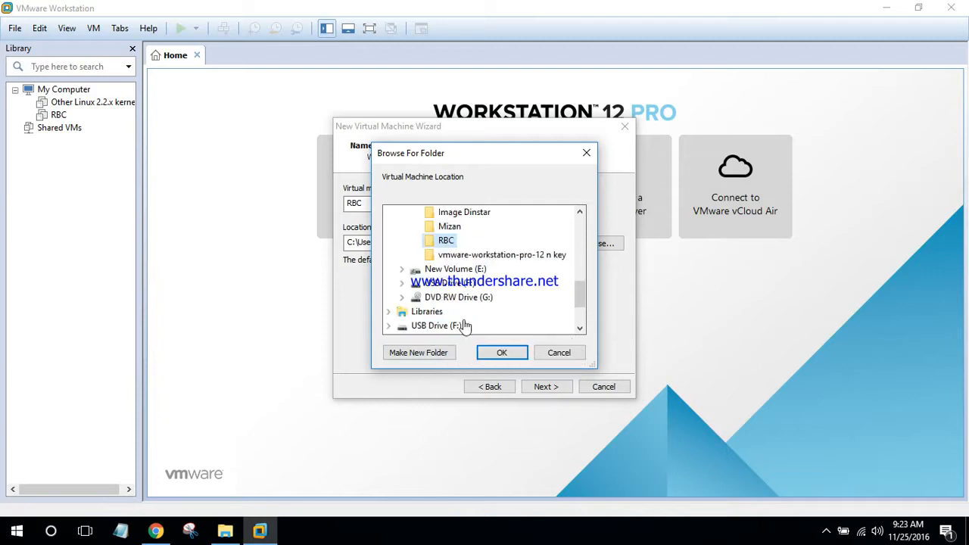
click(499, 352)
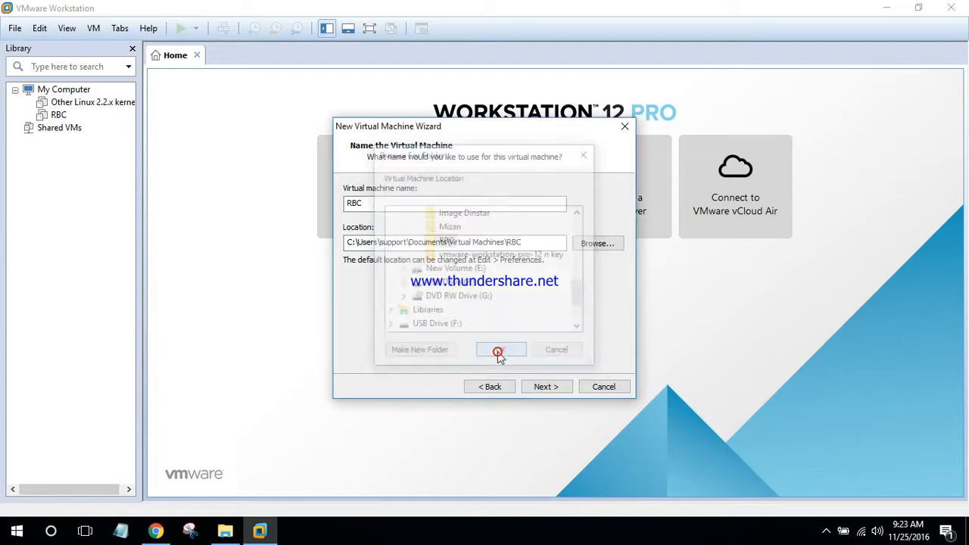
click(546, 386)
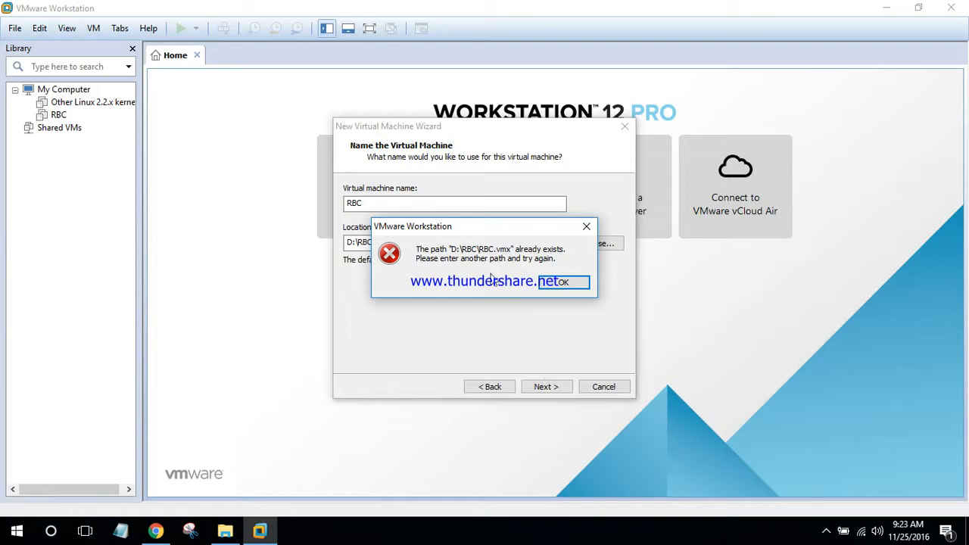
click(564, 285)
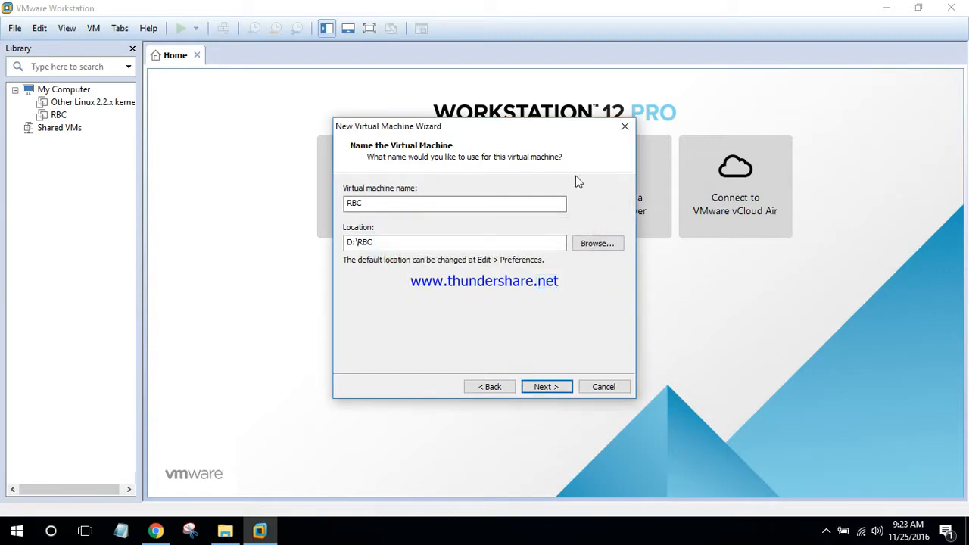
- Permanently delete all files in the RBC folder on drive D using File Explorer, and return to the New Virtual Machine Wizard
click(221, 532)
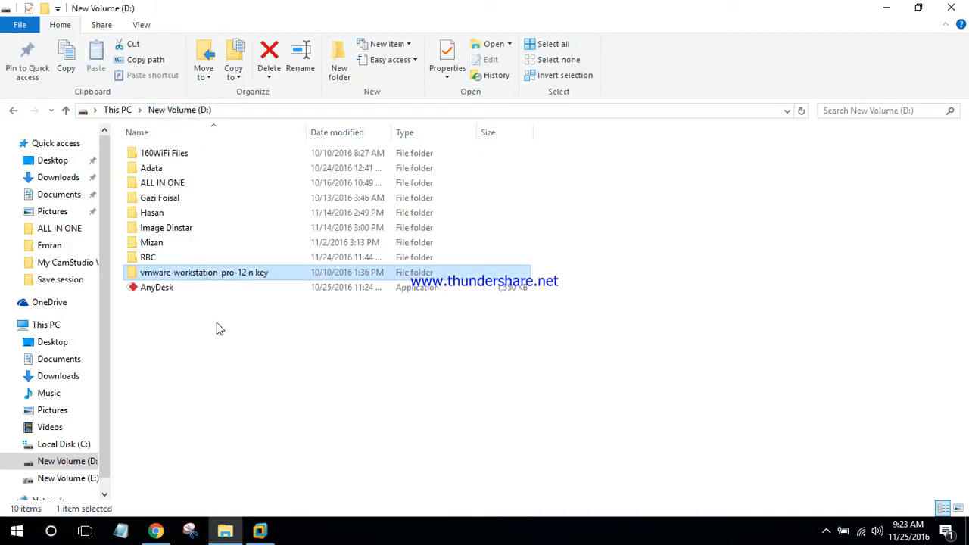
click(167, 260)
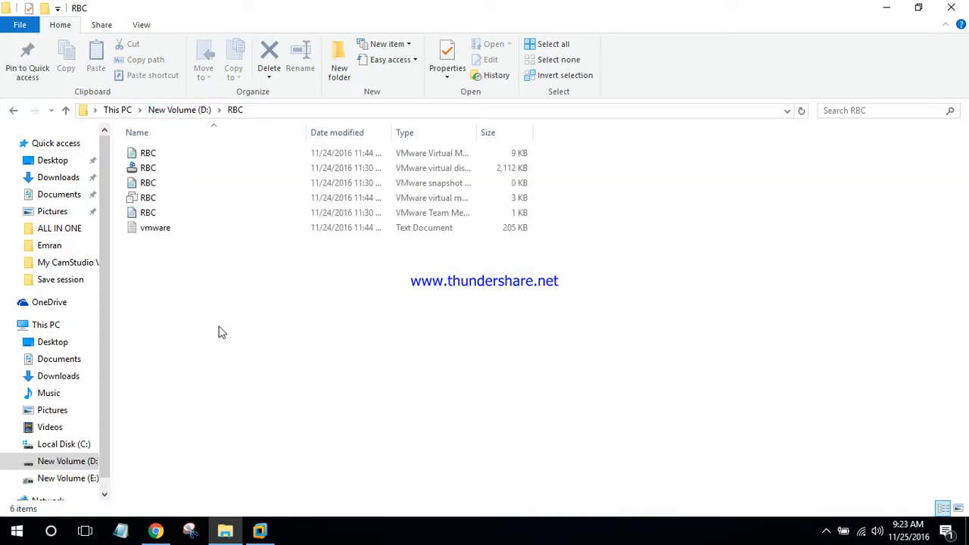
key(ctrl+a)
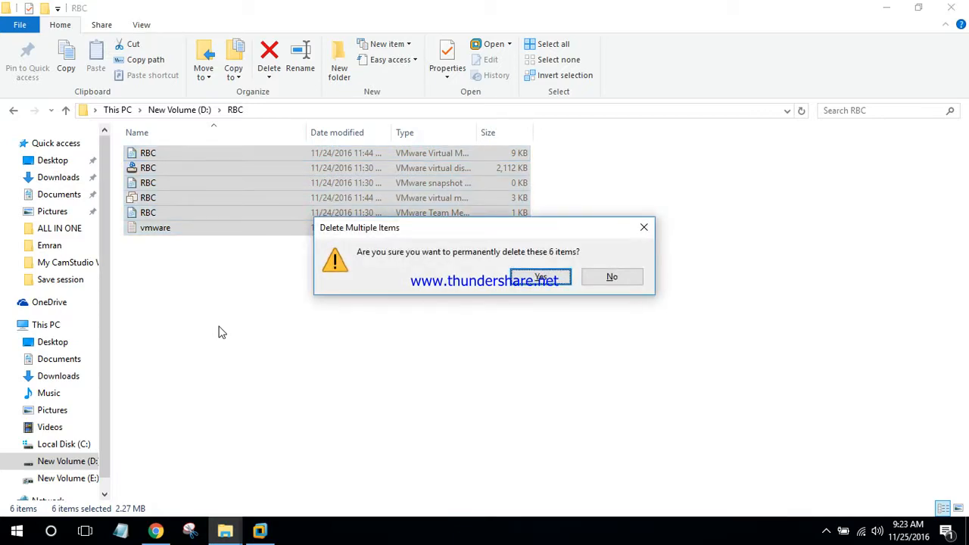
key(Return)
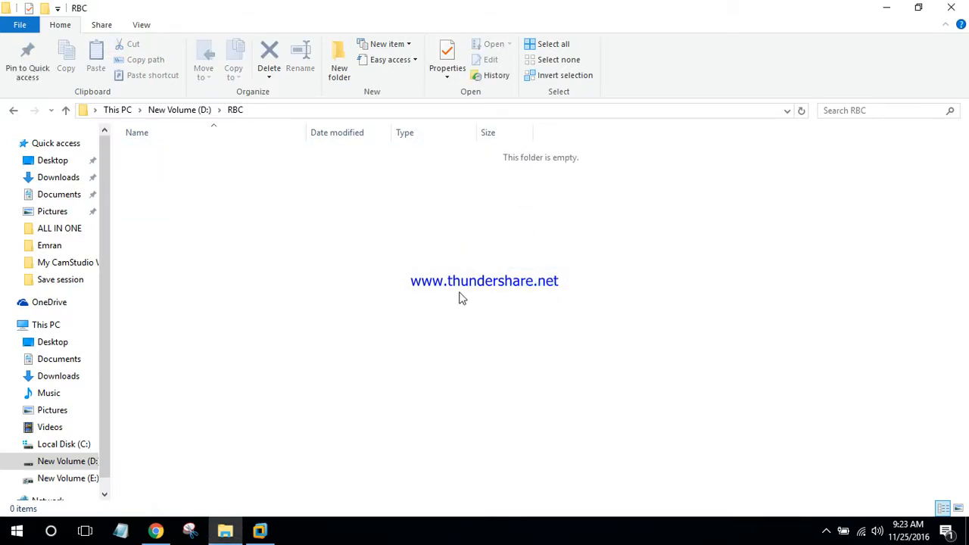
key(alt+Tab)
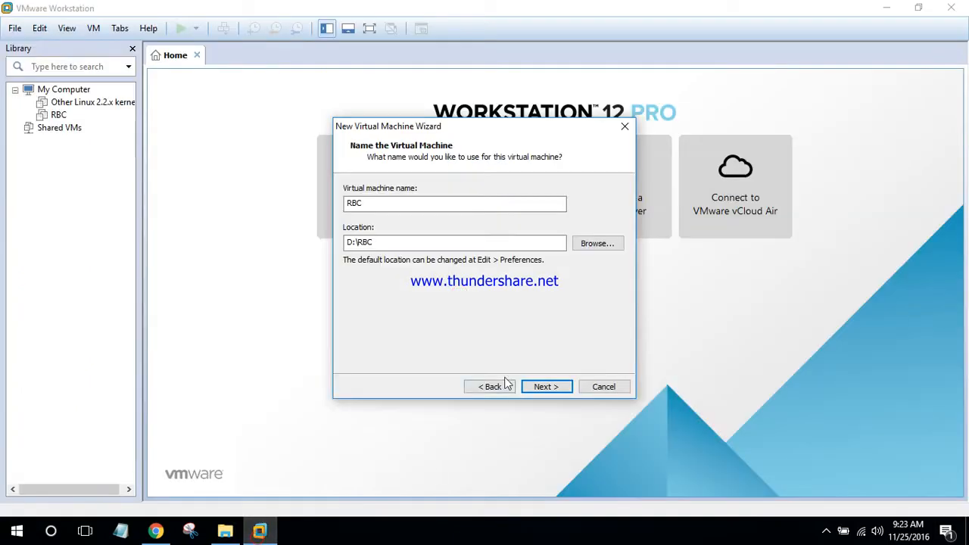
- Accept the name and location, keep one processor with one core, and set the virtual machine's memory to 1024 MB
click(546, 386)
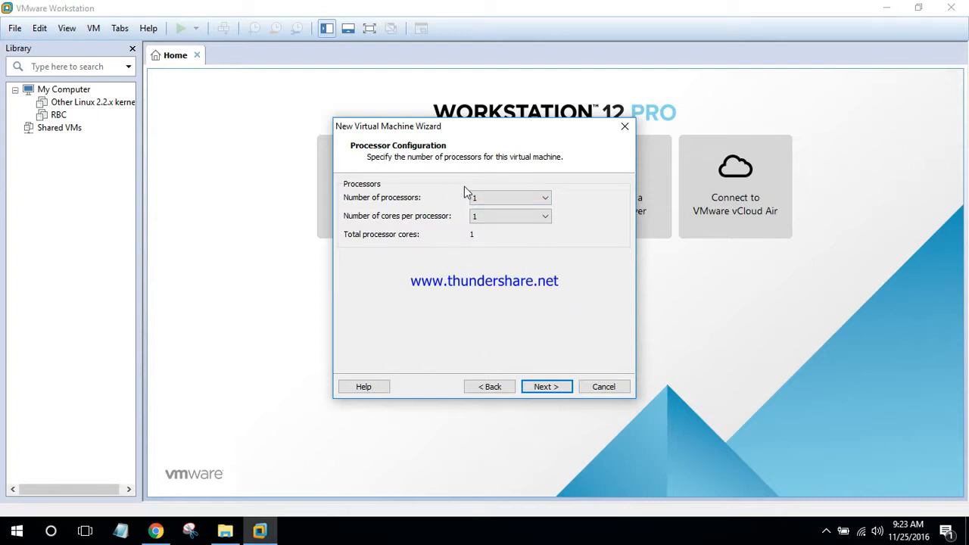
click(542, 386)
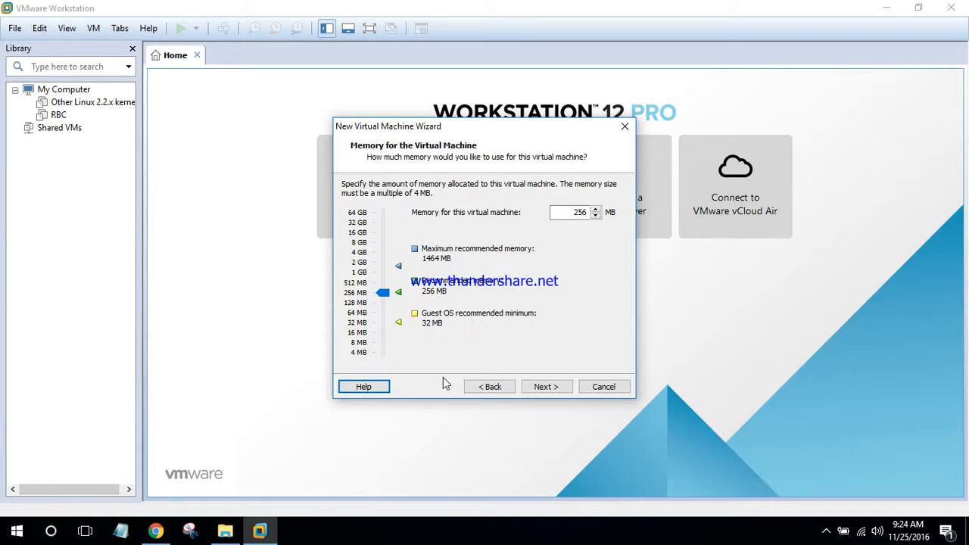
click(384, 274)
click(385, 275)
click(425, 261)
click(545, 387)
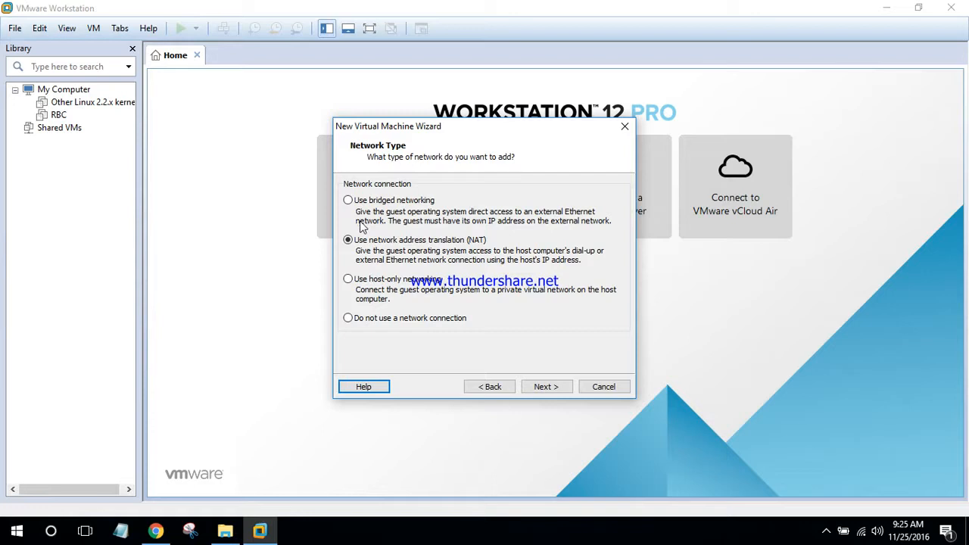
- Choose bridged networking and a new SCSI virtual disk with the LSI Logic controller for the virtual machine
click(348, 201)
click(546, 387)
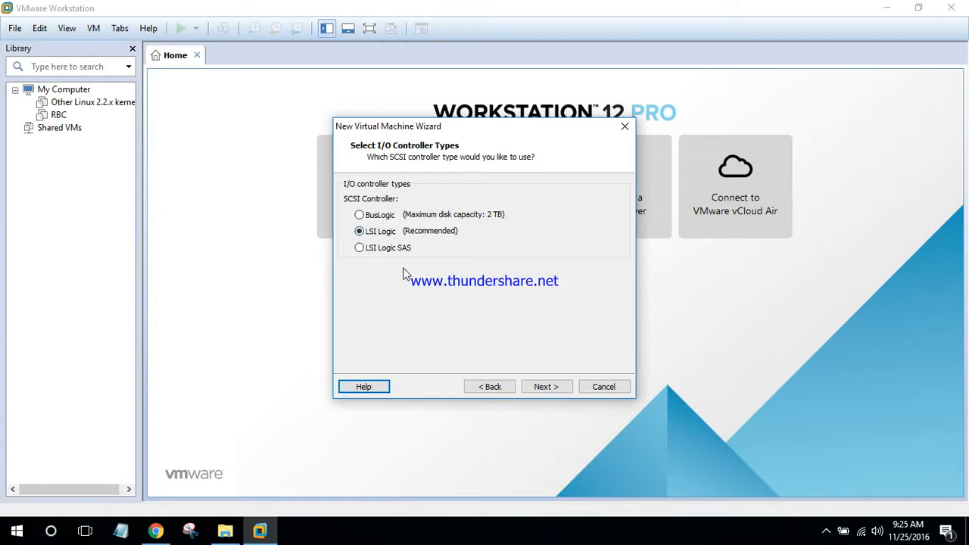
click(545, 387)
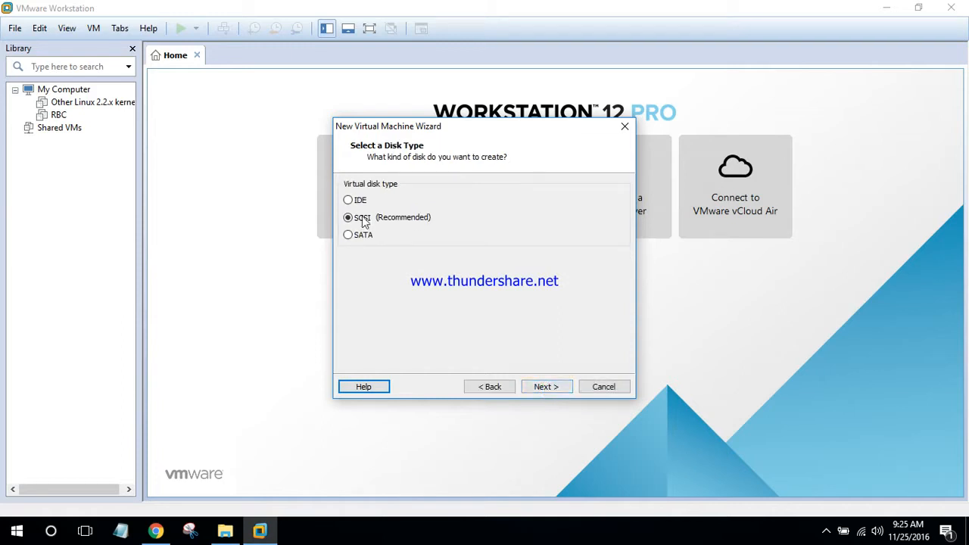
click(547, 387)
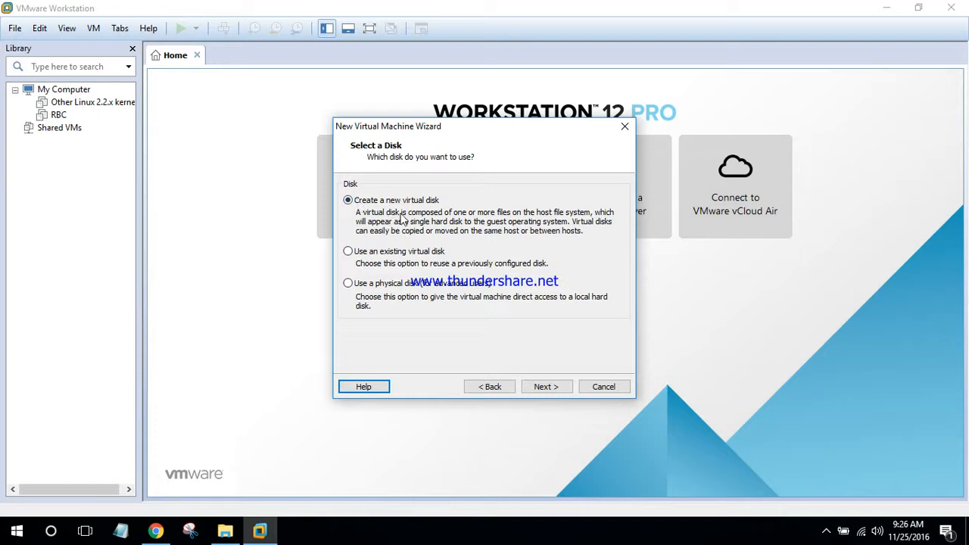
click(545, 388)
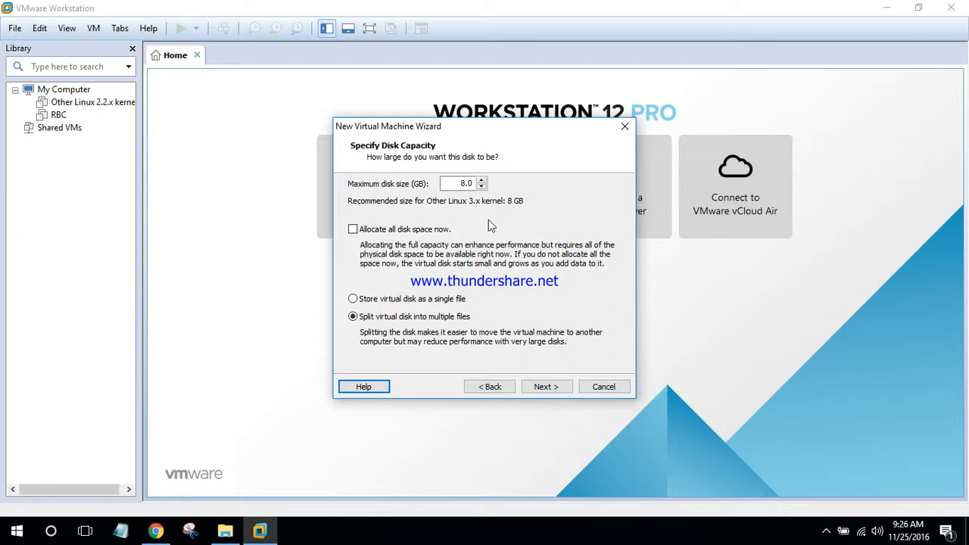
- Set the maximum disk size to 16 GB and store the virtual disk as a single file
click(481, 180)
double_click(482, 180)
click(482, 180)
click(481, 180)
click(482, 181)
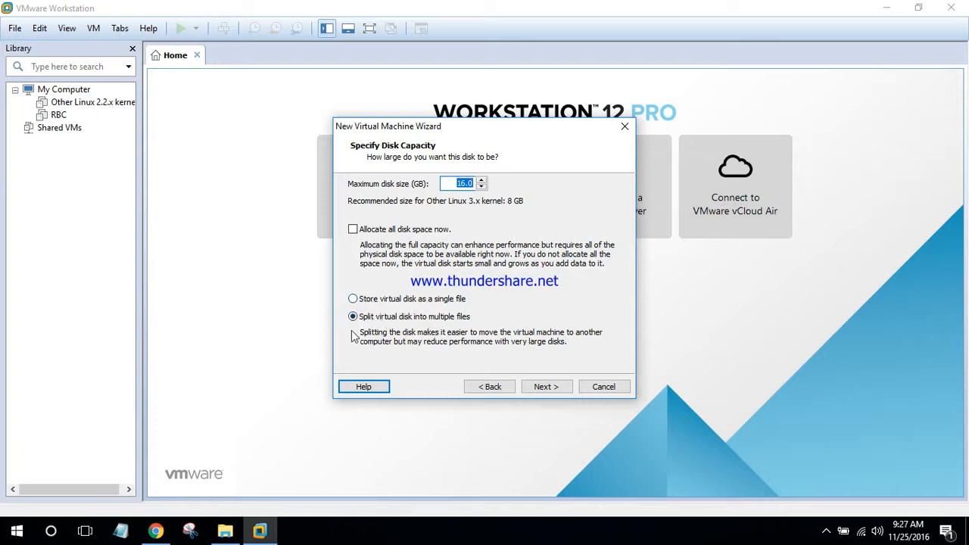
click(353, 300)
click(544, 388)
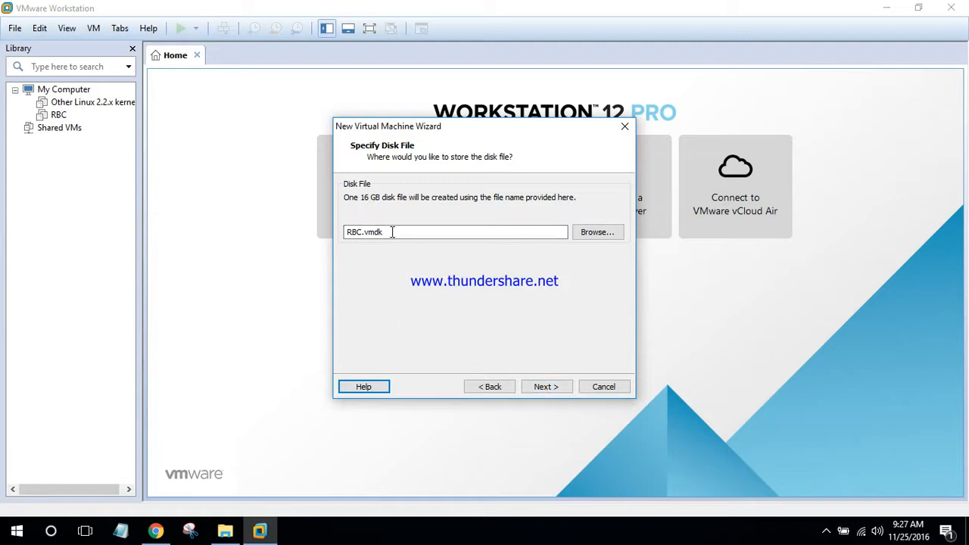
- Keep RBC.vmdk as the disk file name, review the settings summary, and finish creating the virtual machine
click(544, 387)
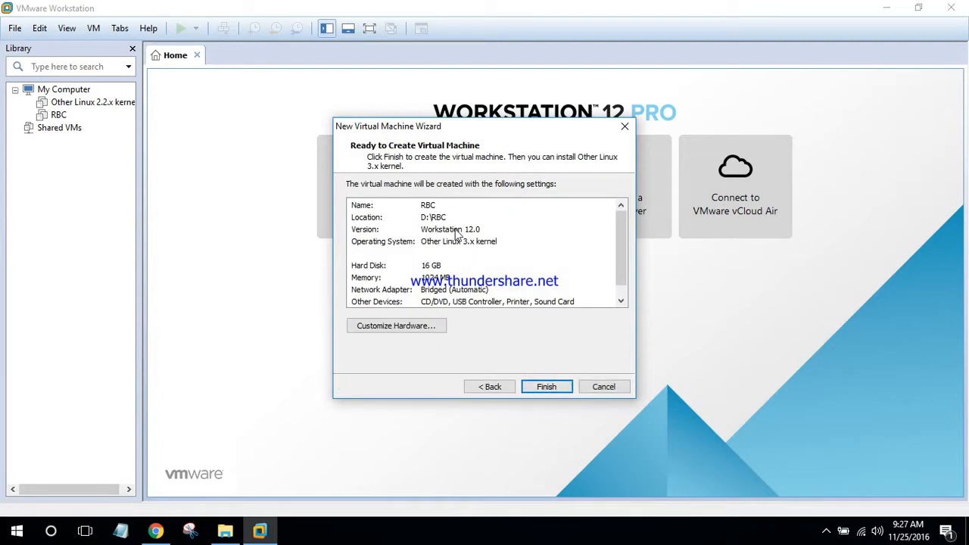
scroll(486, 243, down, 1)
scroll(481, 261, up, 1)
scroll(462, 265, down, 1)
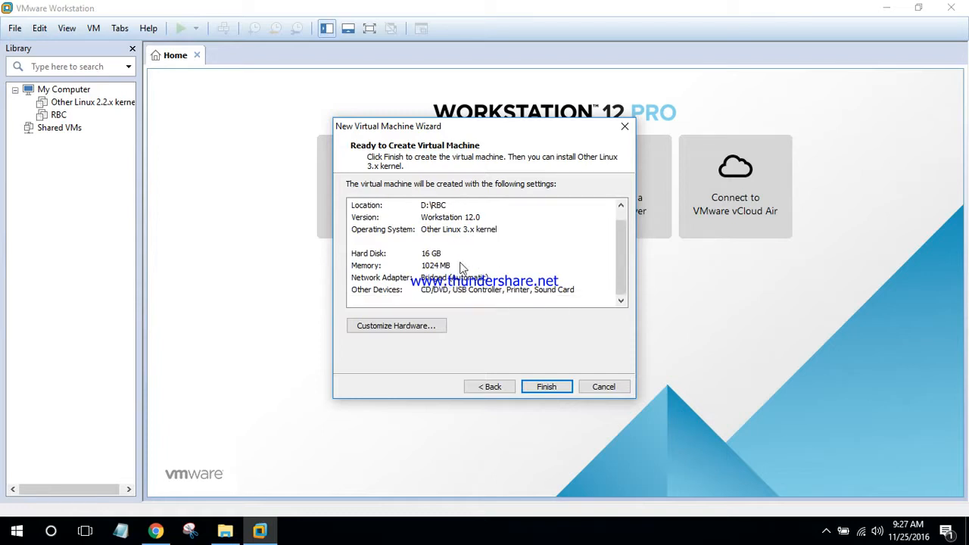
click(546, 388)
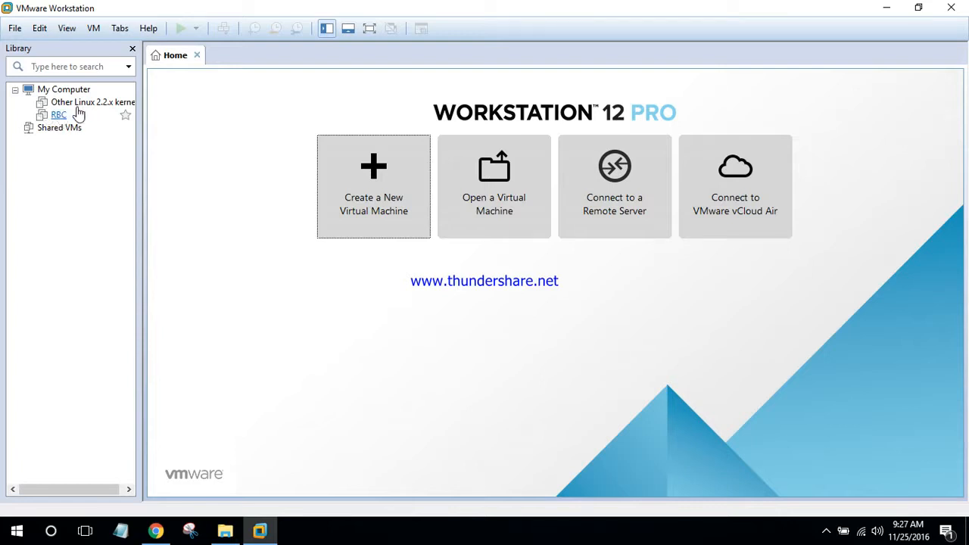
click(825, 532)
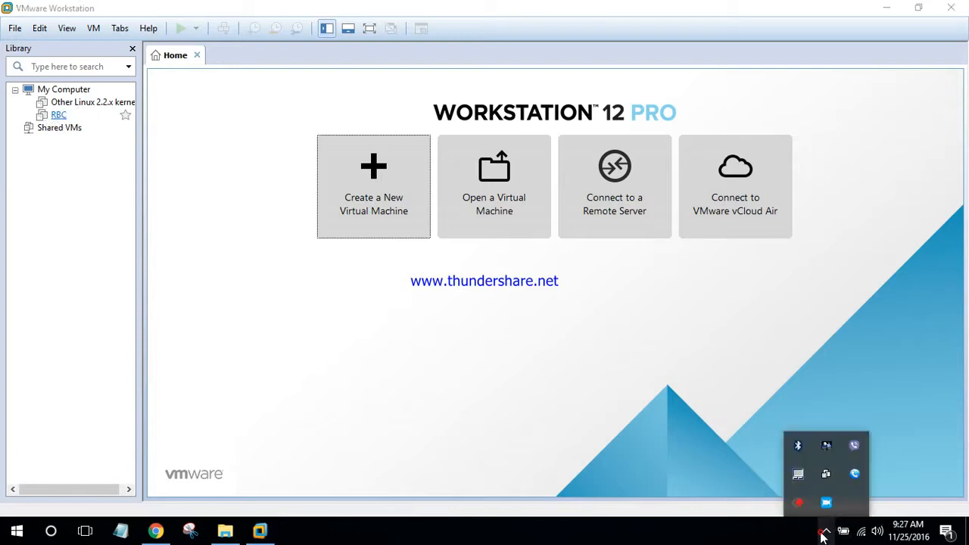
click(826, 503)
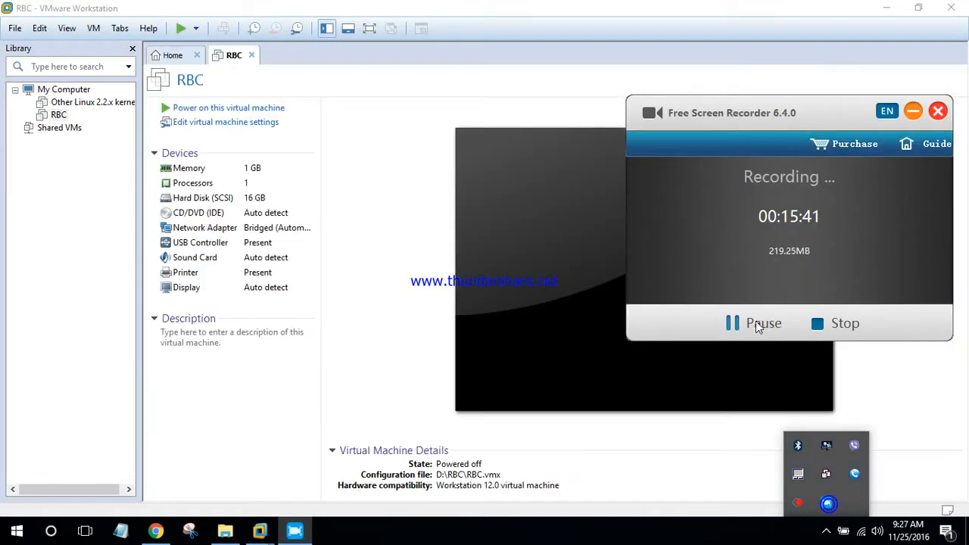
click(913, 111)
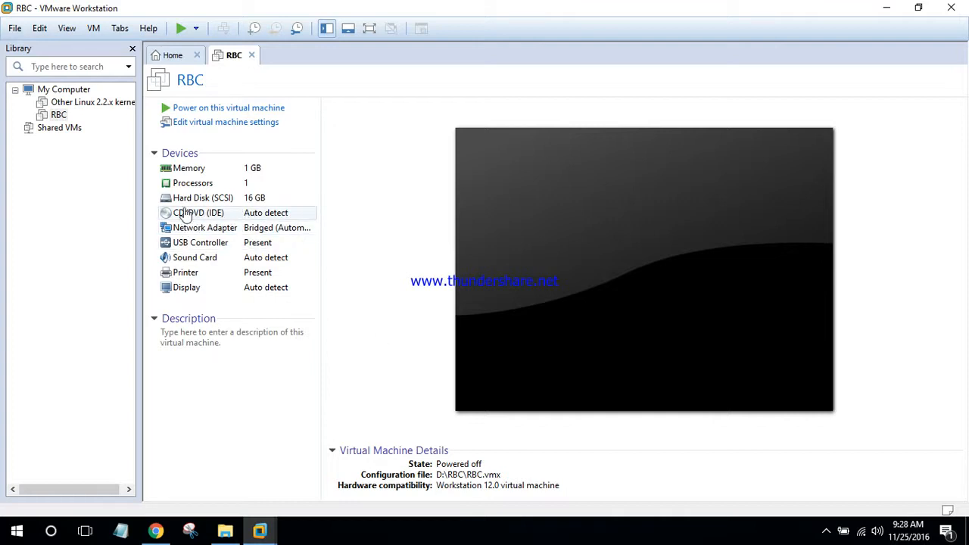
- Set the RBC machine's CD/DVD drive to use the ISO image rbc_live from New folder on drive E
click(264, 215)
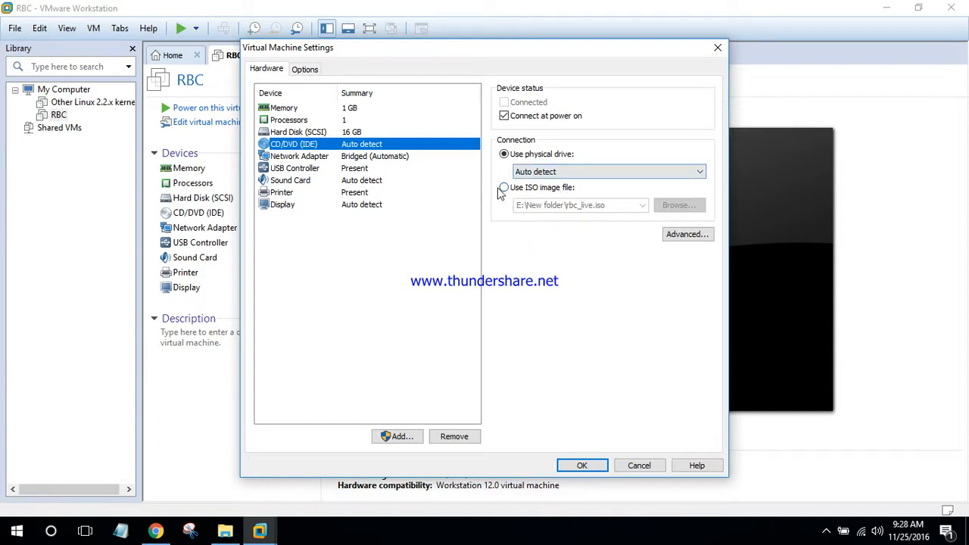
click(504, 188)
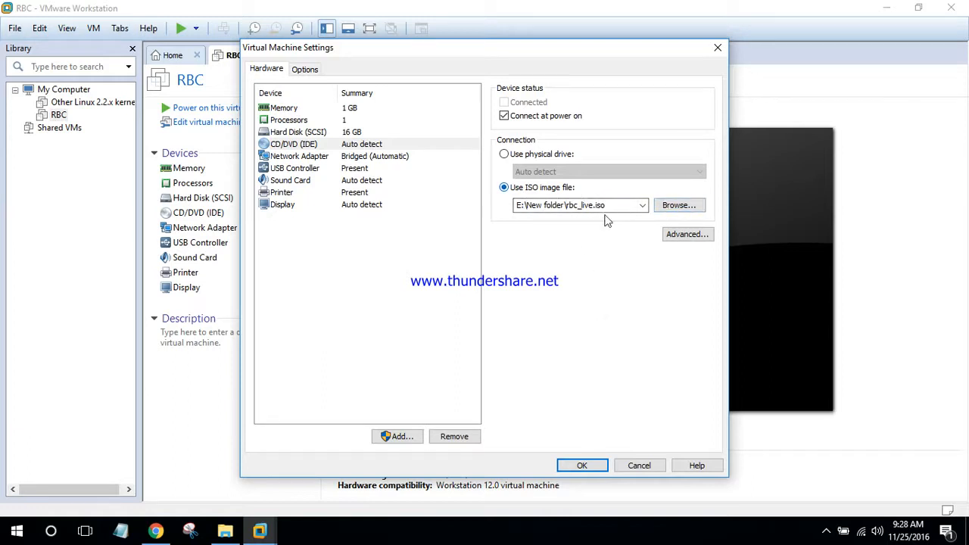
click(672, 206)
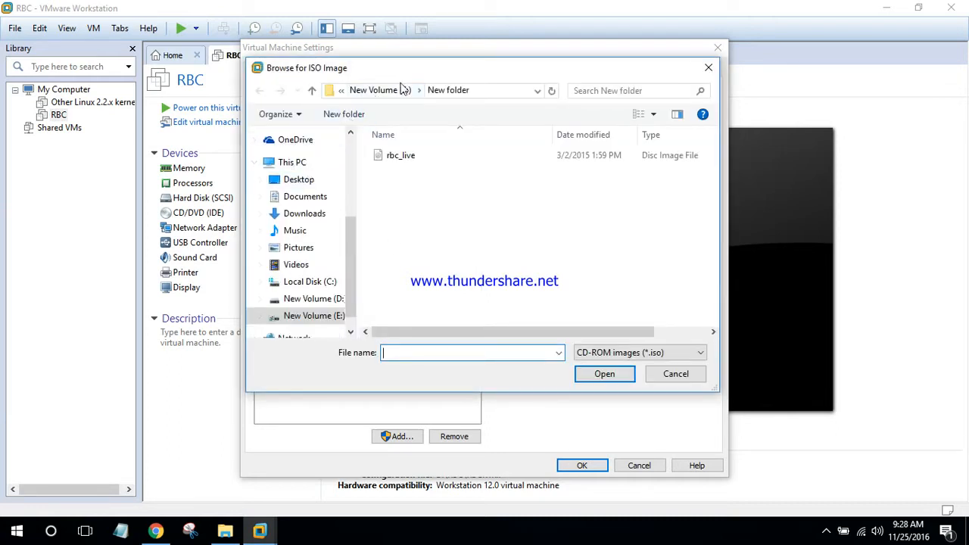
click(292, 163)
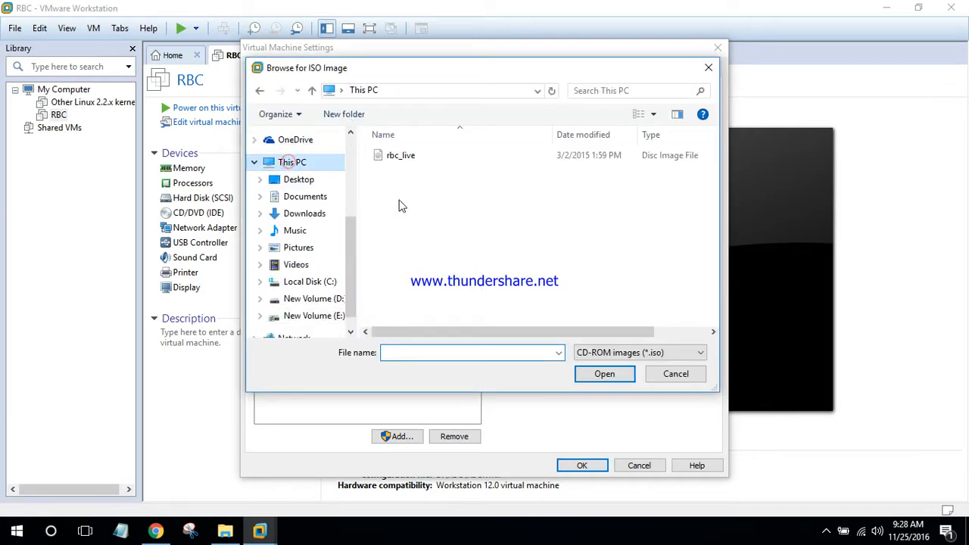
click(350, 331)
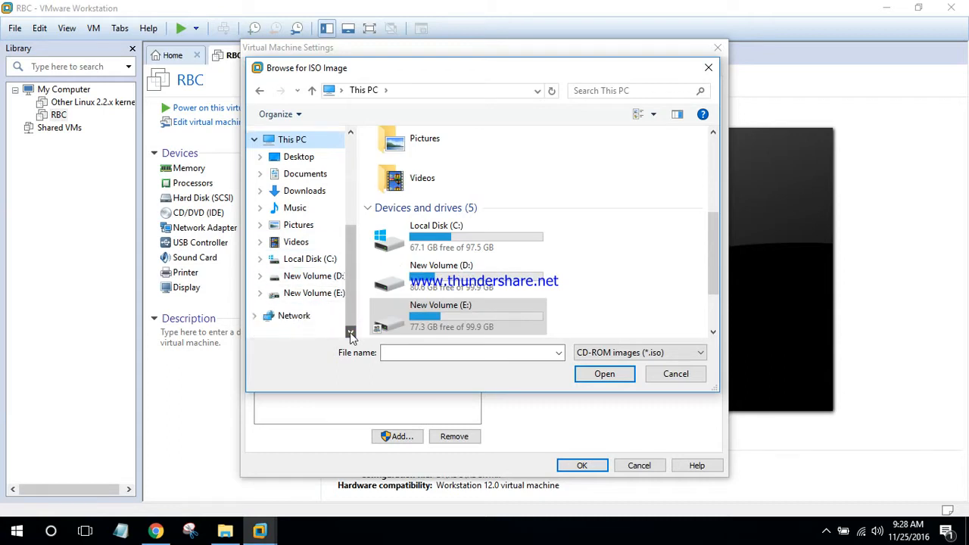
click(309, 296)
double_click(406, 186)
click(402, 159)
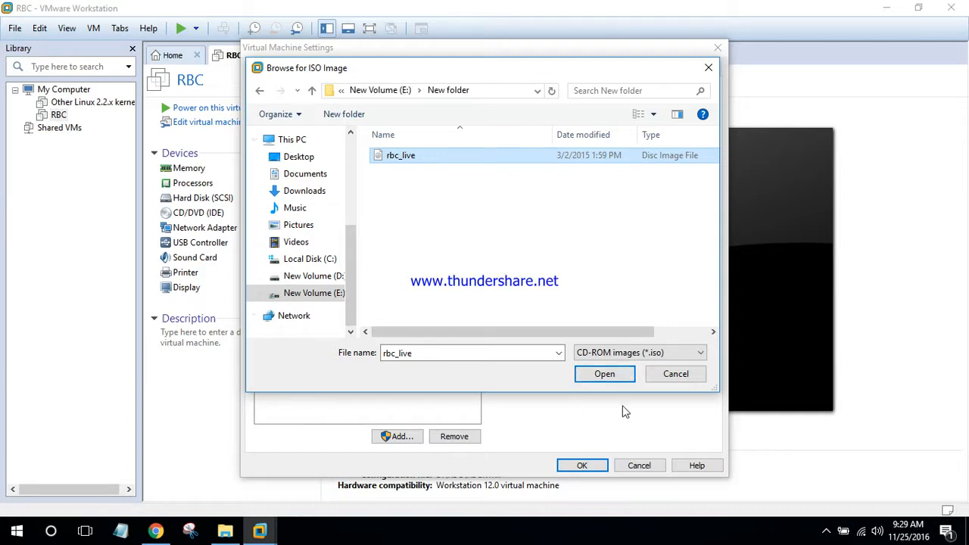
click(605, 374)
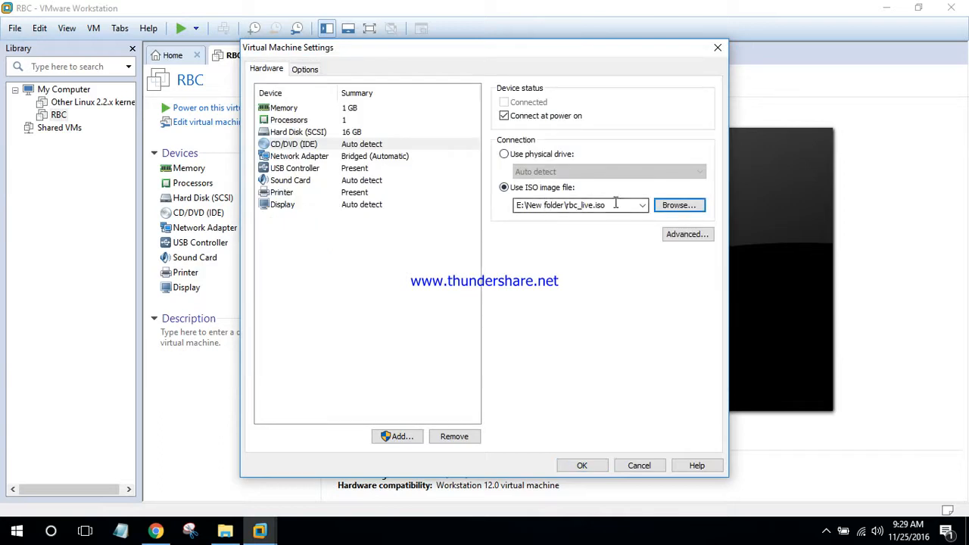
click(582, 467)
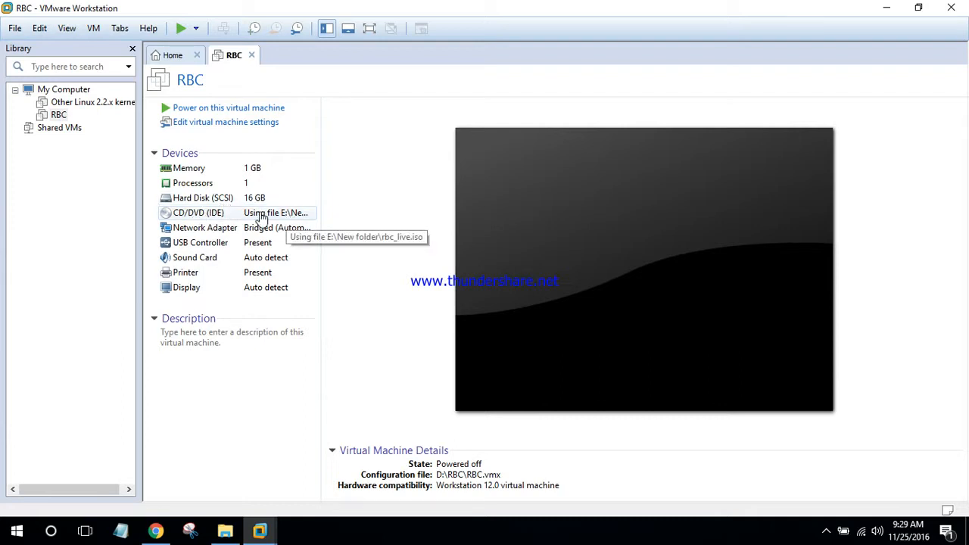
- Power on the RBC virtual machine and dismiss the removable devices hint
click(243, 109)
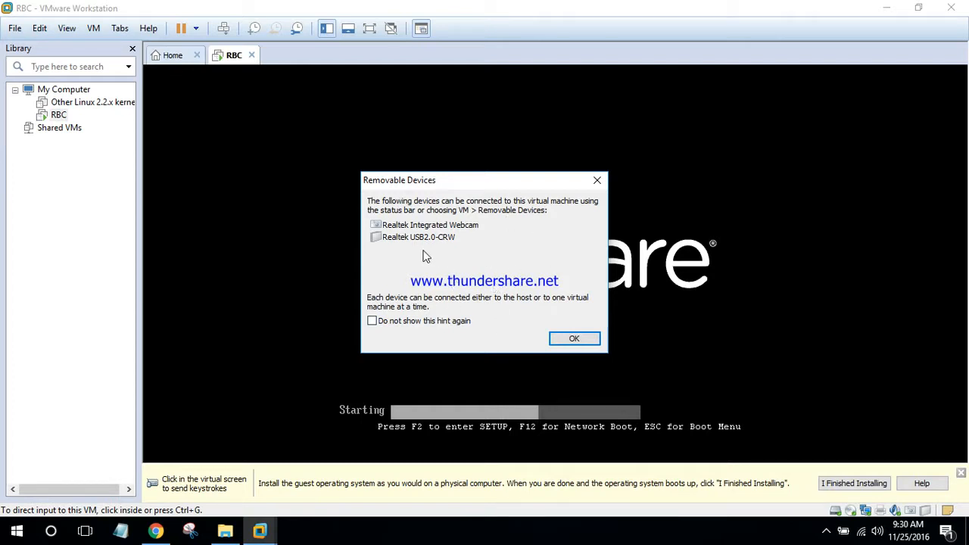
click(574, 340)
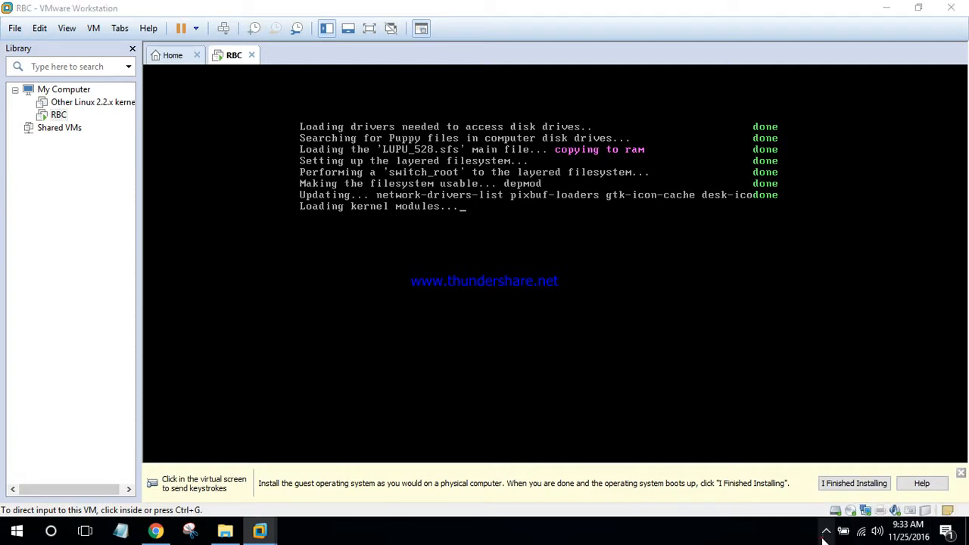
click(826, 533)
click(826, 503)
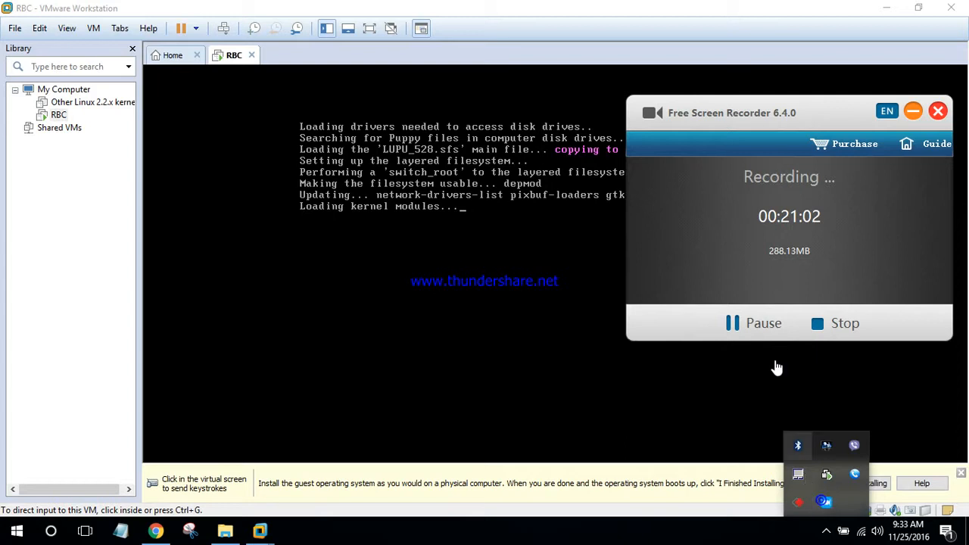
drag(761, 328, 768, 500)
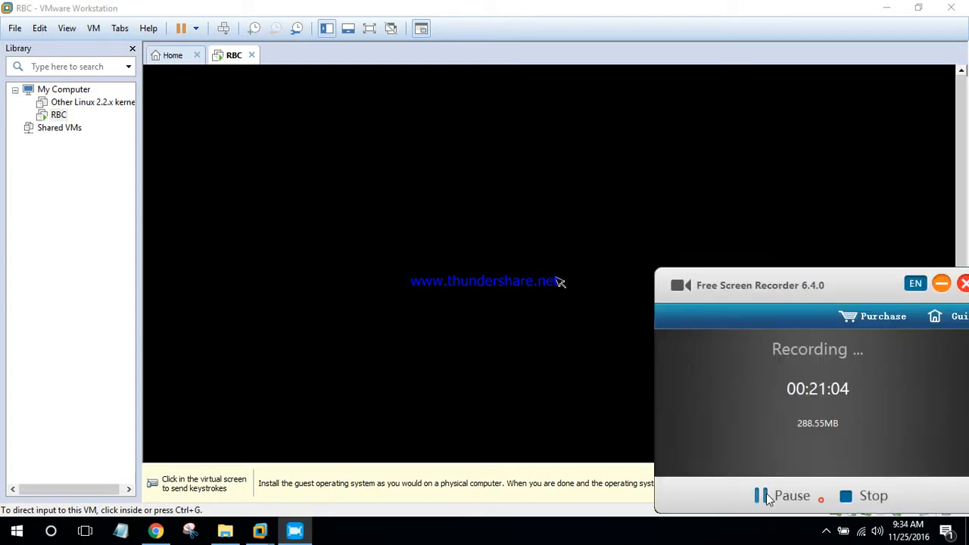
click(941, 283)
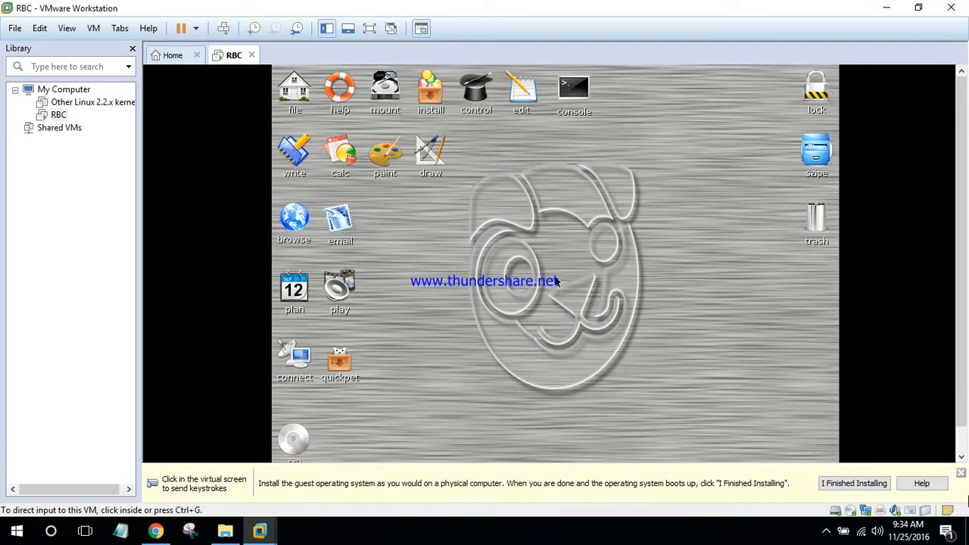
click(827, 532)
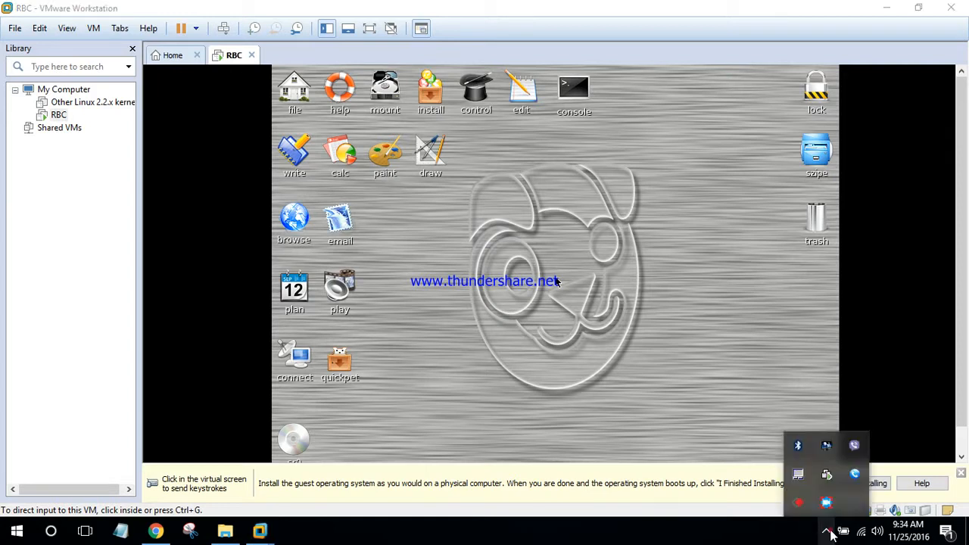
click(826, 502)
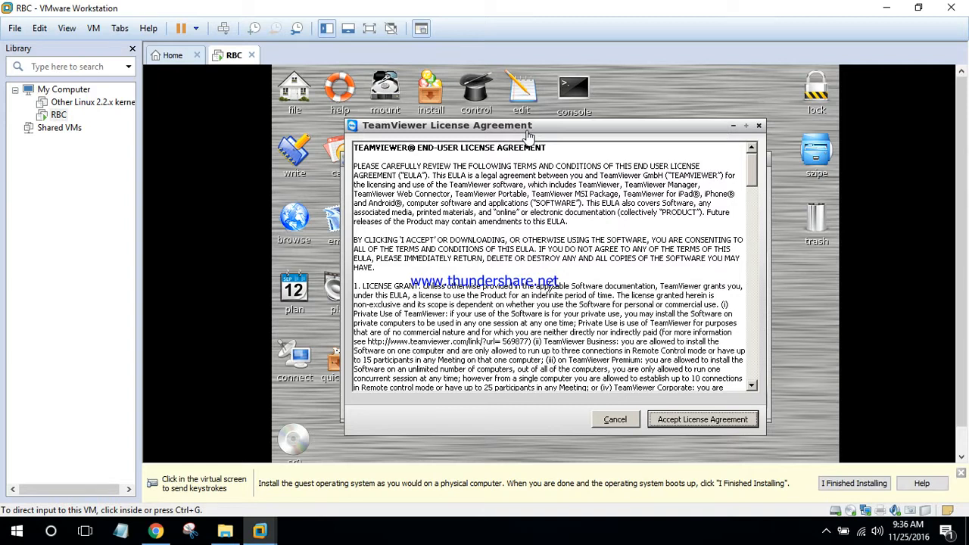
- Accept the TeamViewer license agreement in the guest desktop and confirm the Personalize Settings with their default values
click(705, 417)
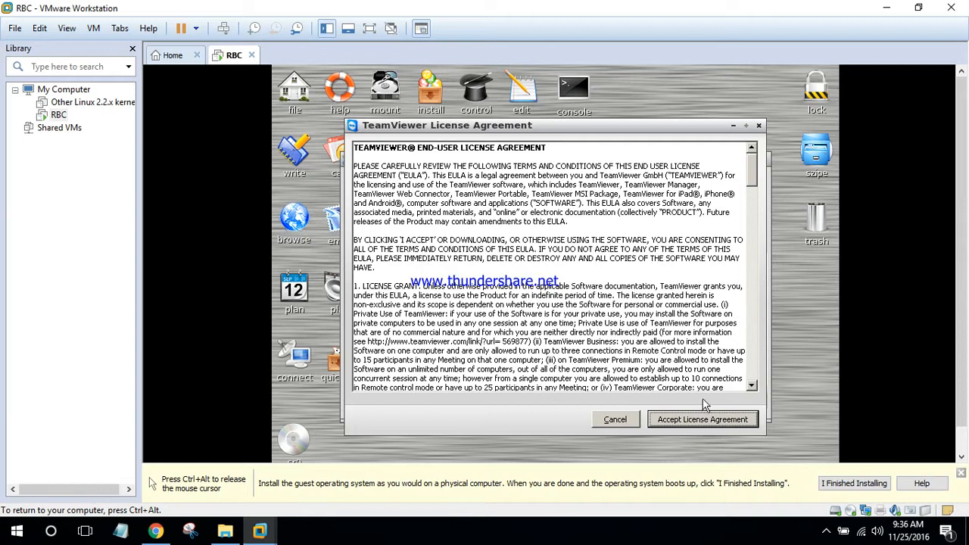
click(698, 422)
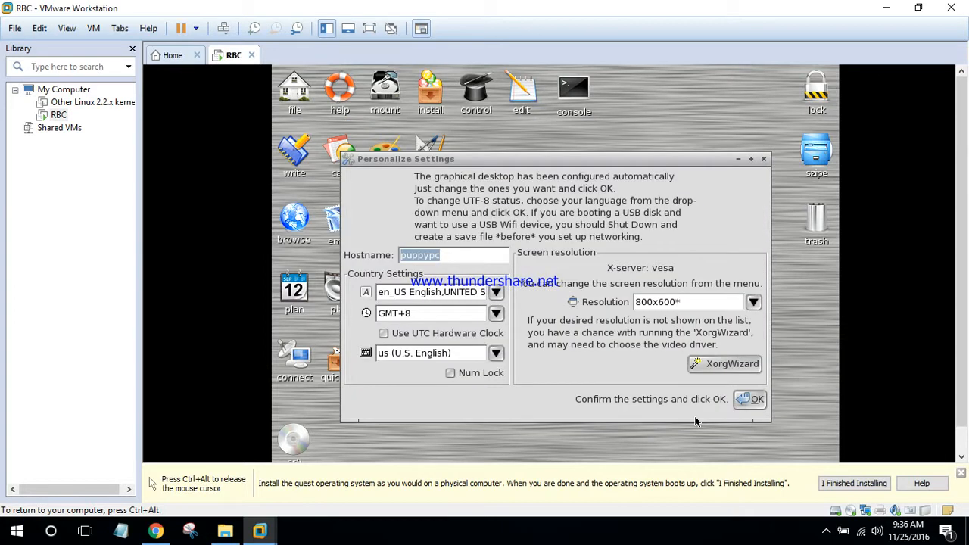
click(759, 402)
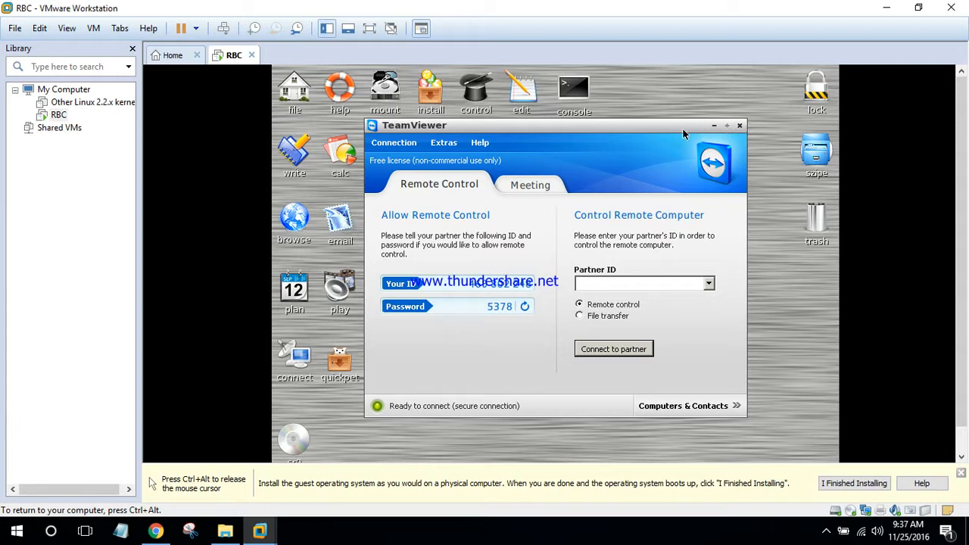
- Minimize the TeamViewer window in the guest and release the mouse cursor back to the host
click(713, 127)
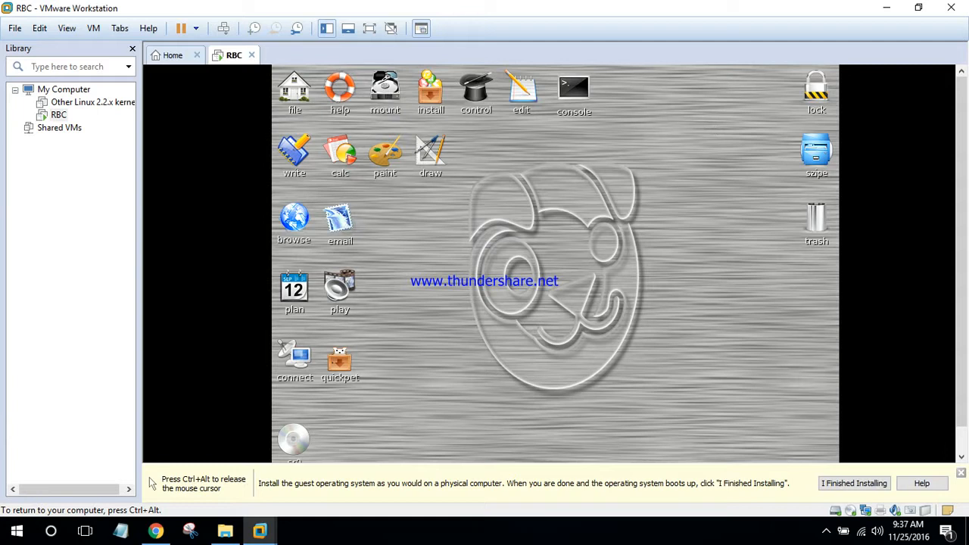
key(ctrl+alt)
click(827, 533)
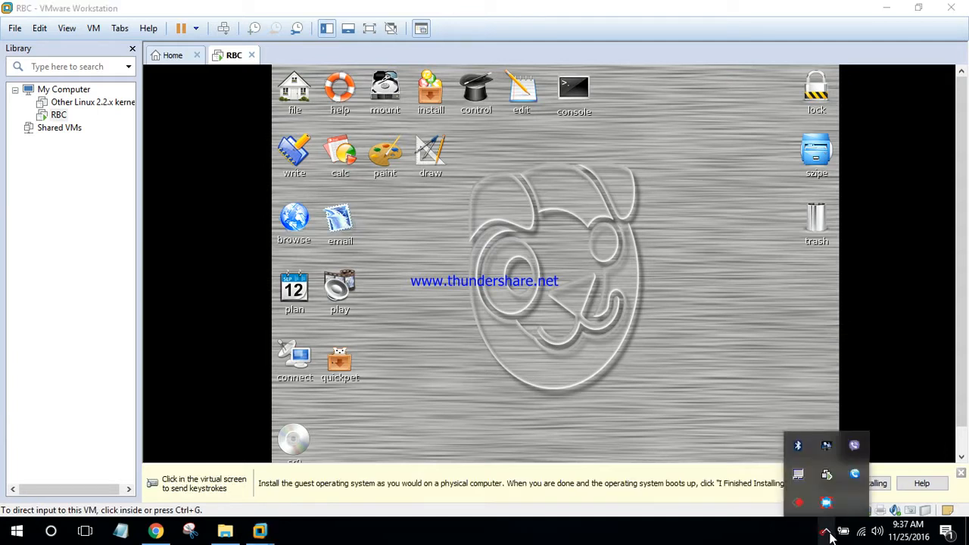
click(826, 502)
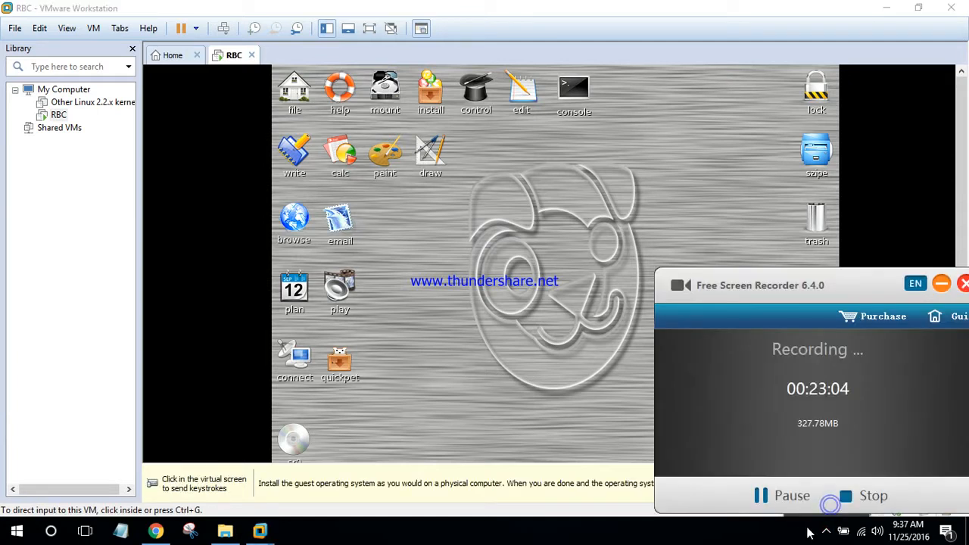
click(770, 499)
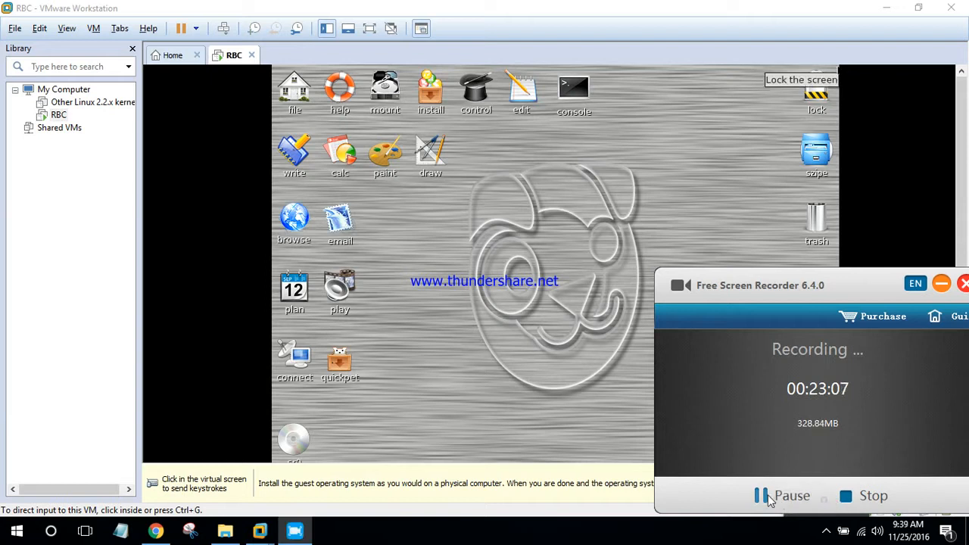
click(941, 284)
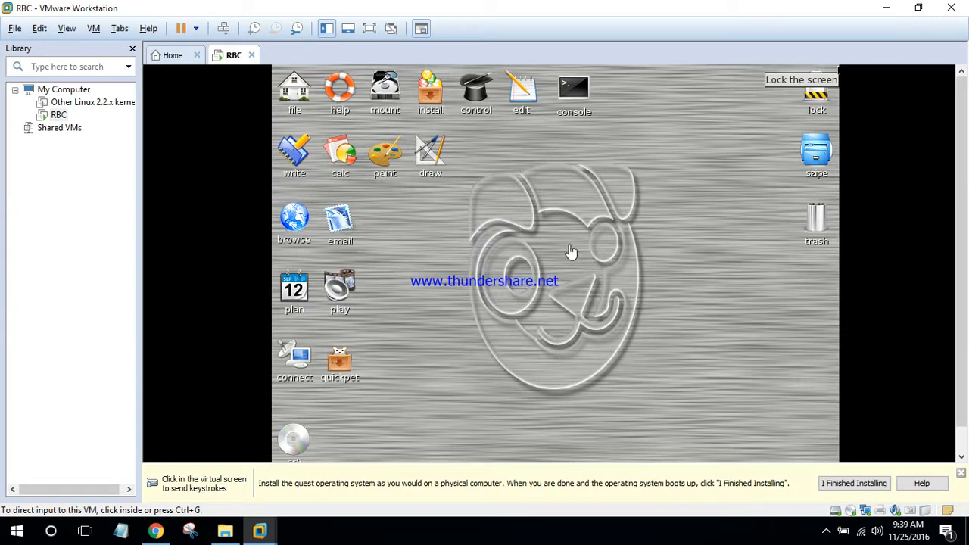
- Open the PupClockset clock settings in the guest desktop, dismiss the alerts, and exit without changing the time format
click(961, 457)
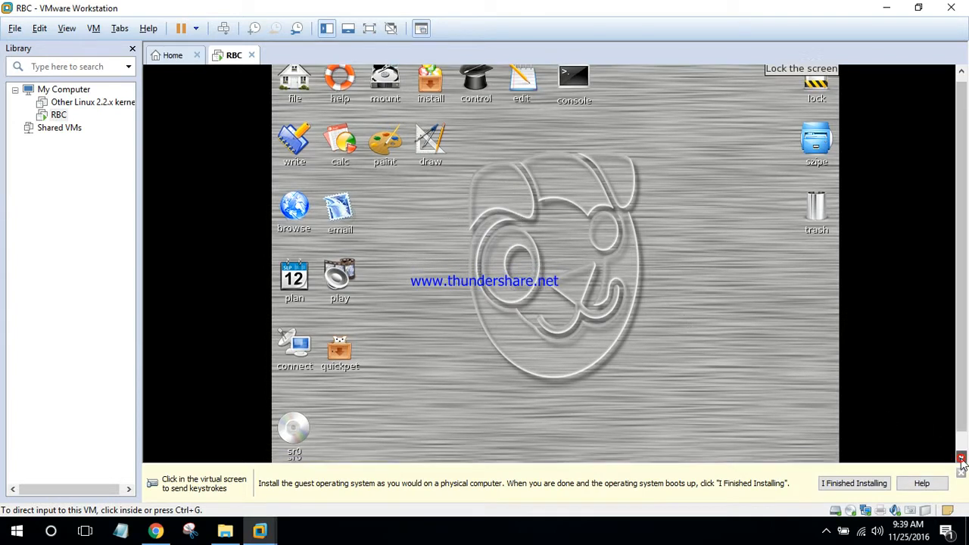
click(962, 458)
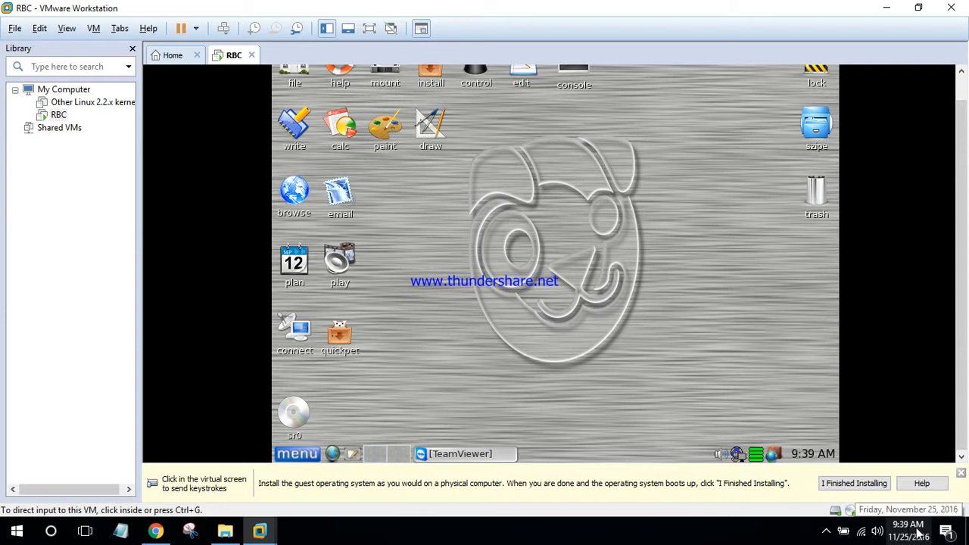
click(809, 454)
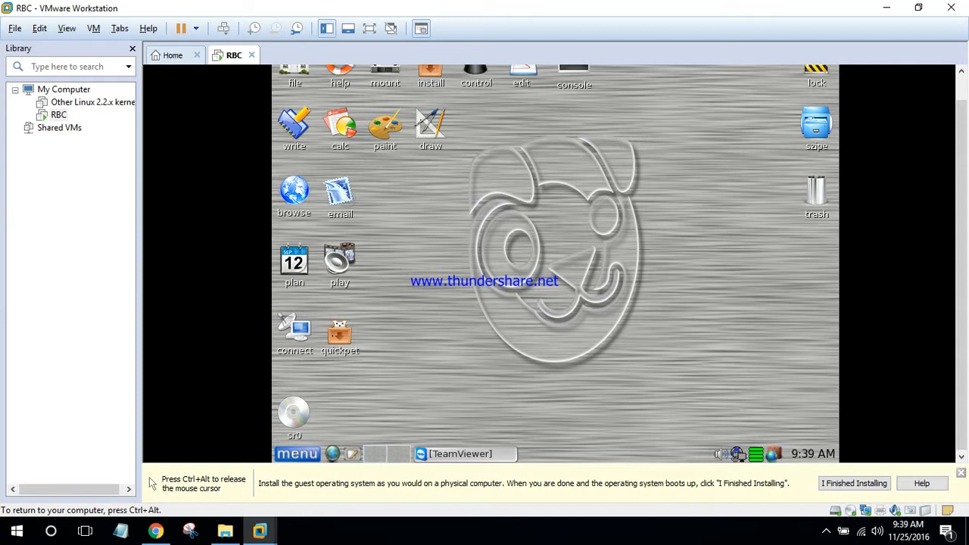
key(ctrl+alt)
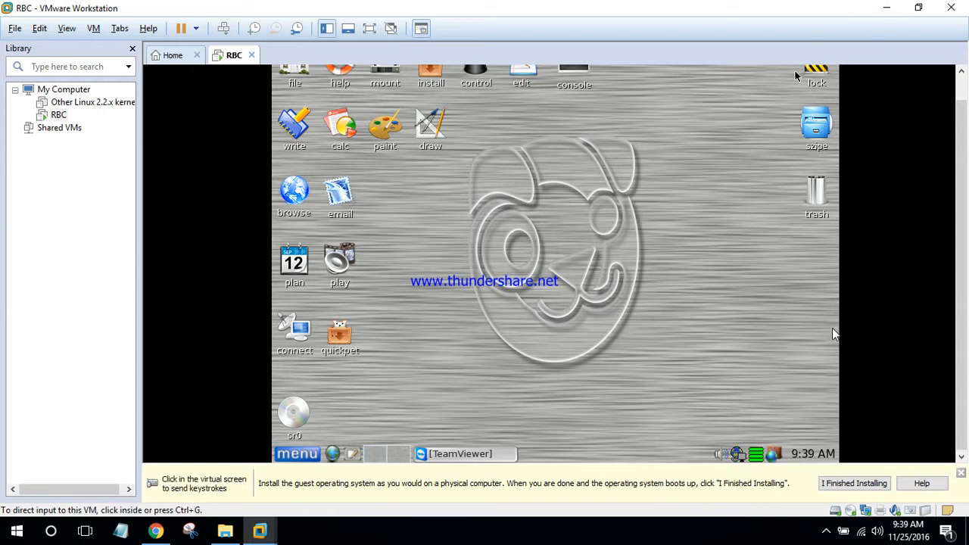
click(795, 76)
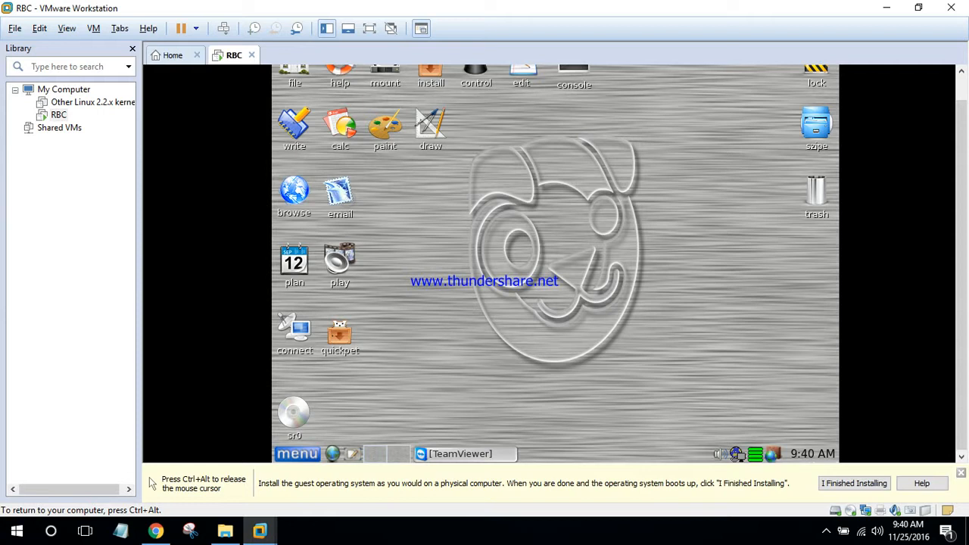
mouse_move(736, 453)
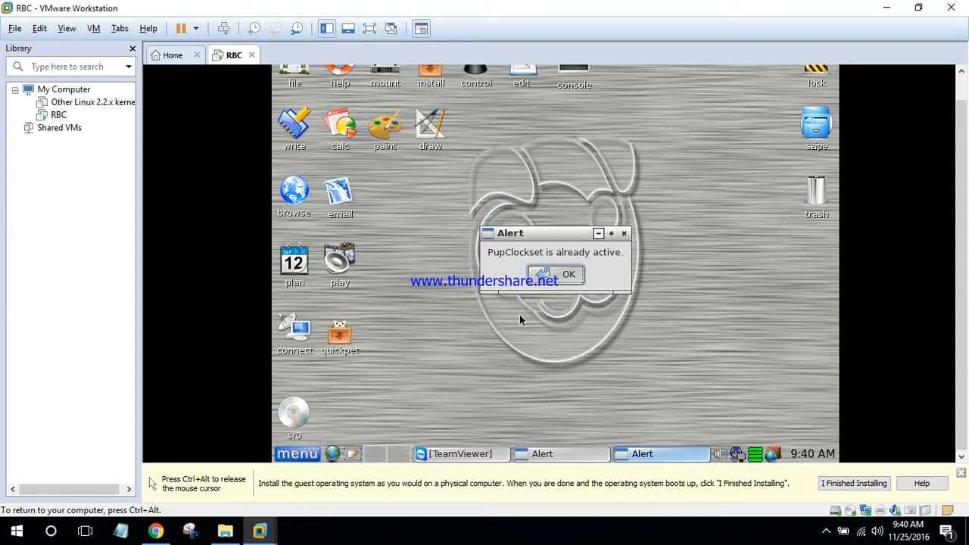
click(560, 281)
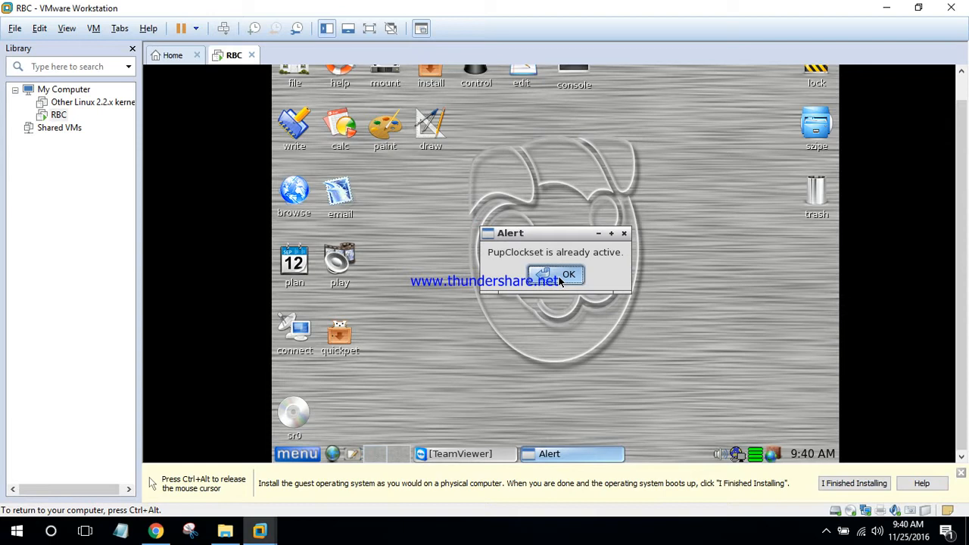
click(561, 281)
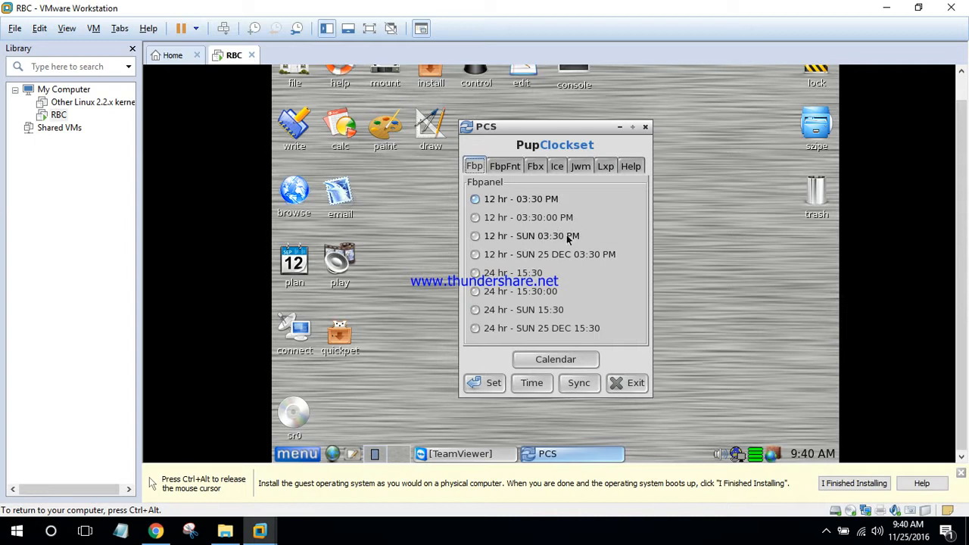
click(638, 388)
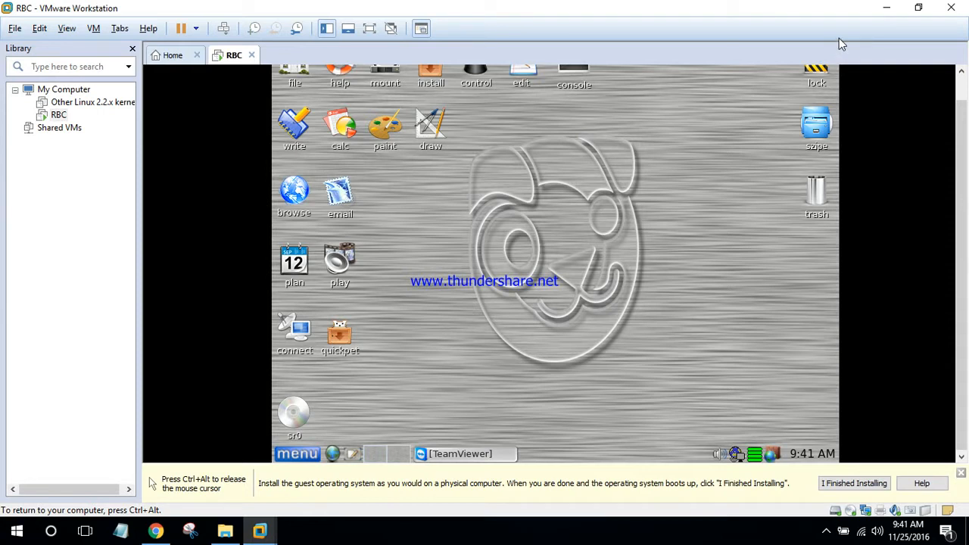
key(ctrl+alt)
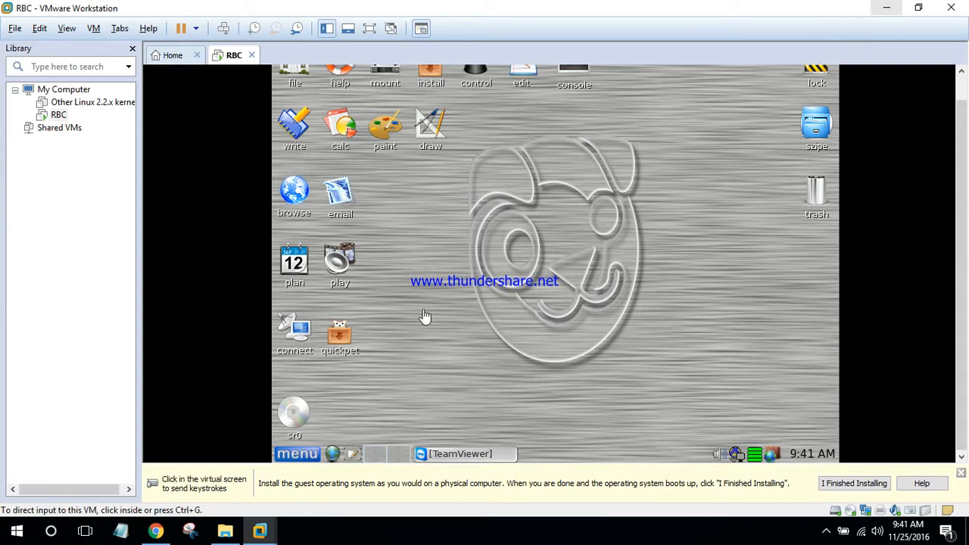
click(300, 452)
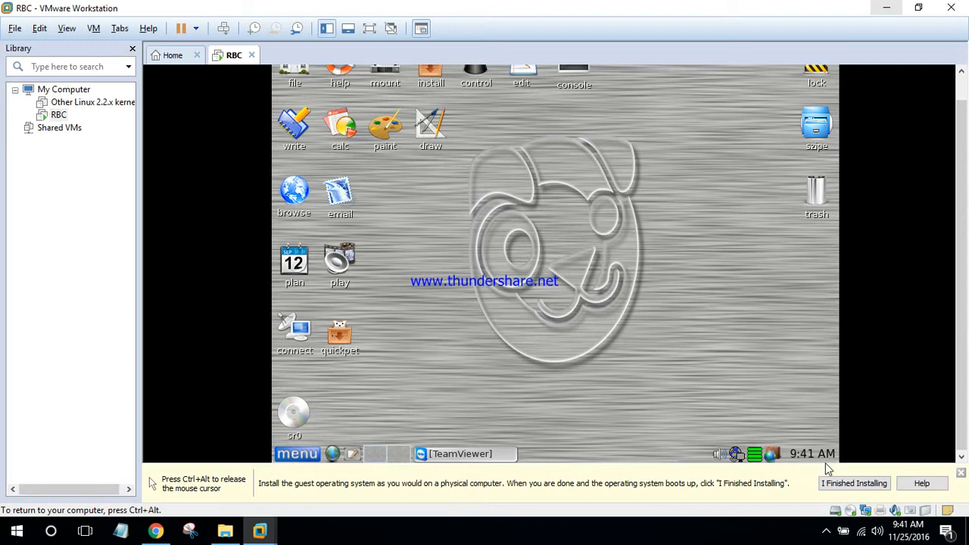
key(ctrl+alt)
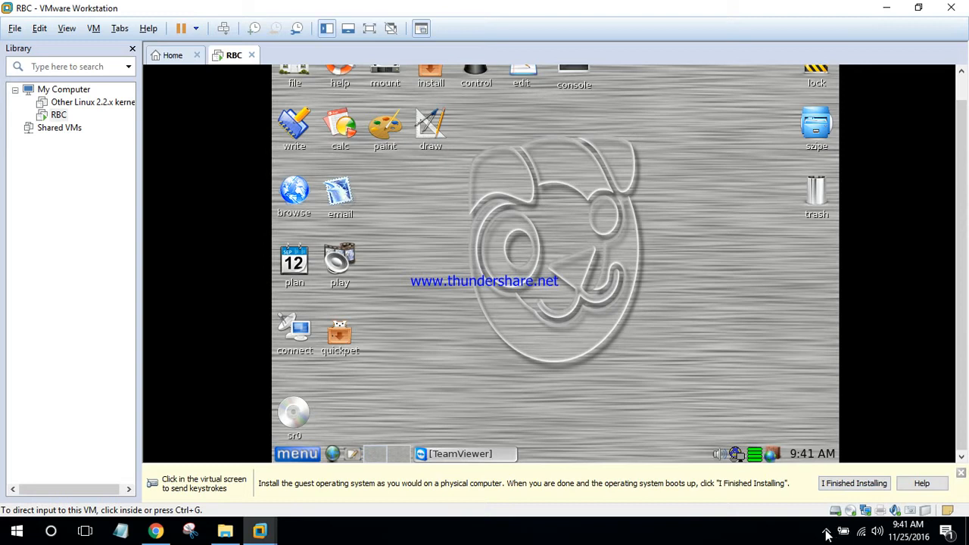
click(827, 535)
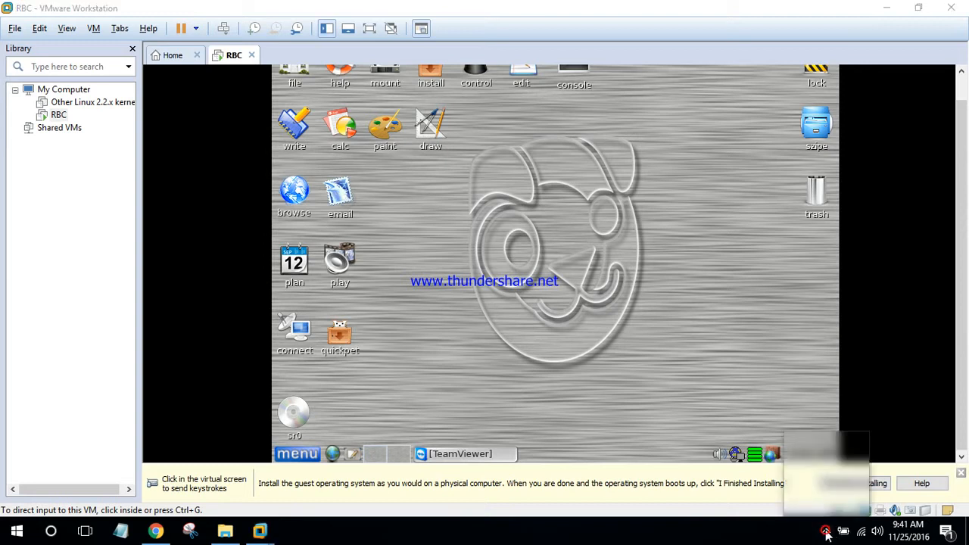
click(829, 505)
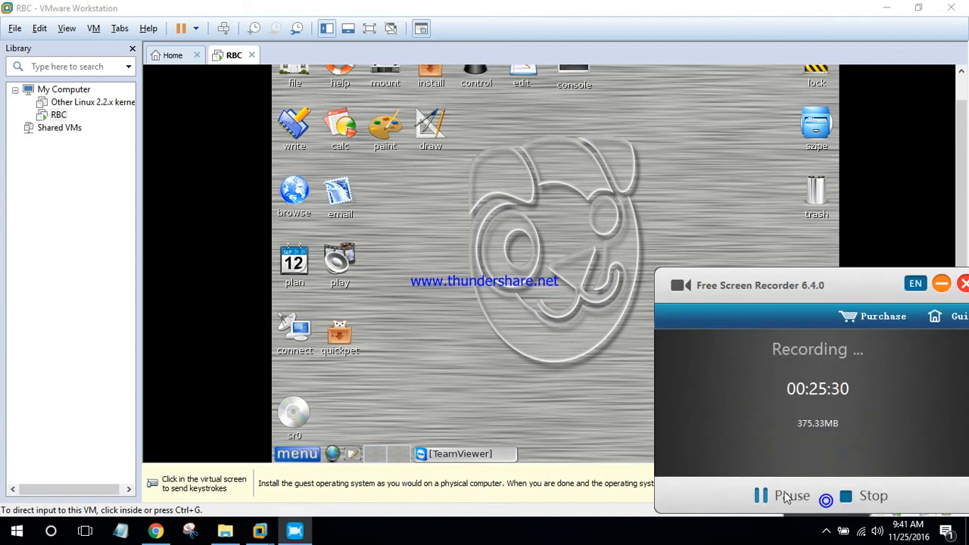
click(787, 495)
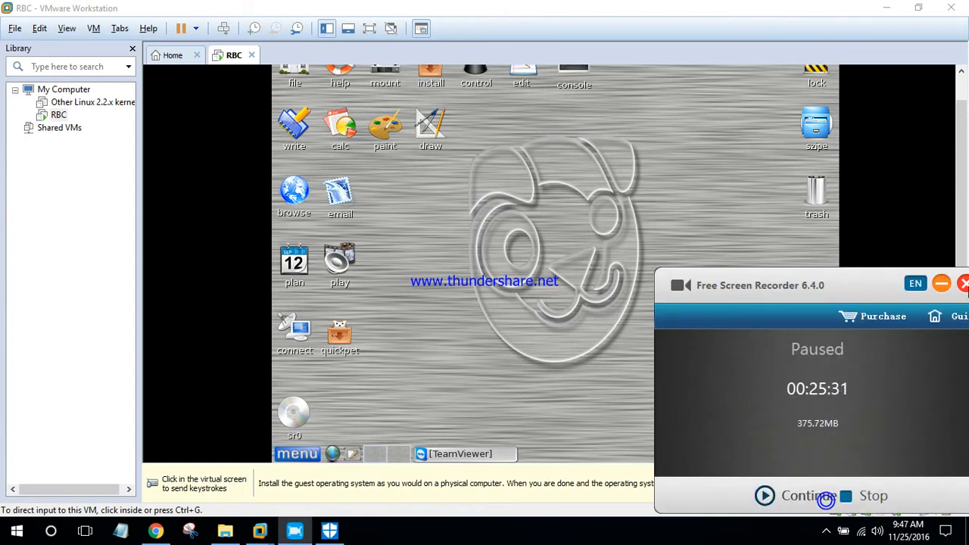
click(788, 496)
click(941, 284)
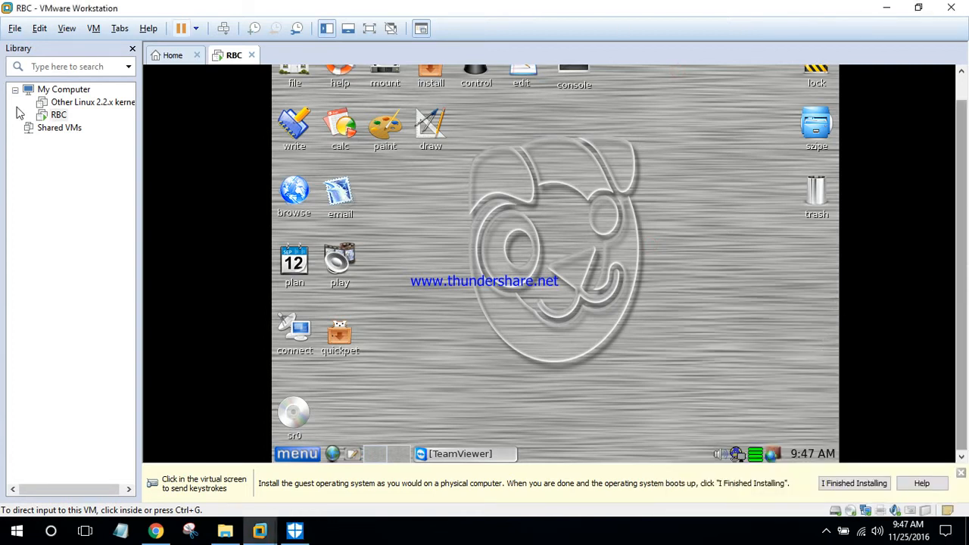
right_click(225, 61)
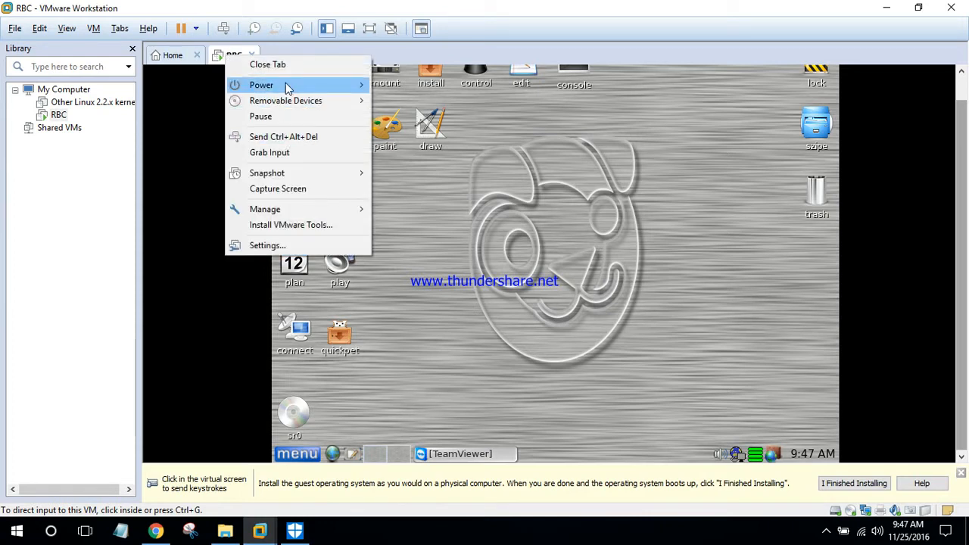
mouse_move(287, 90)
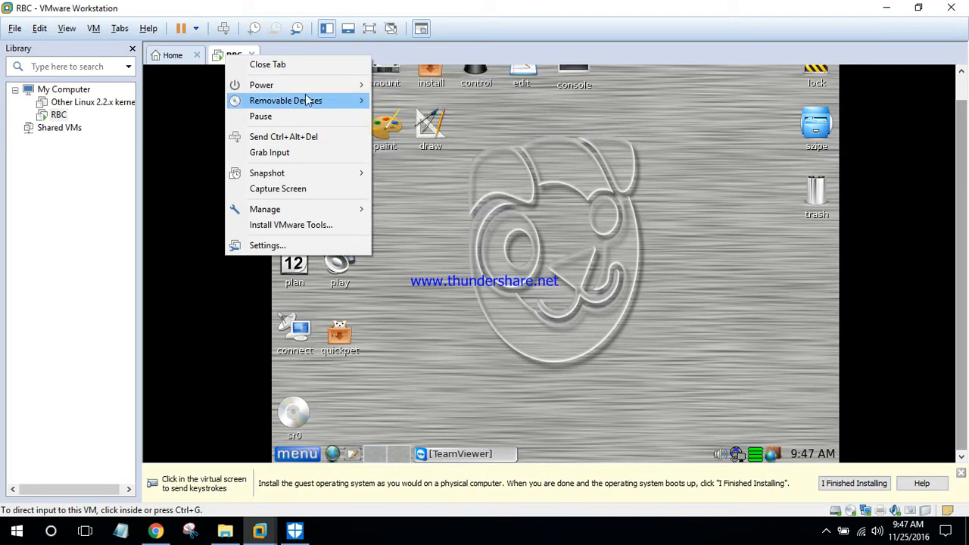
click(202, 79)
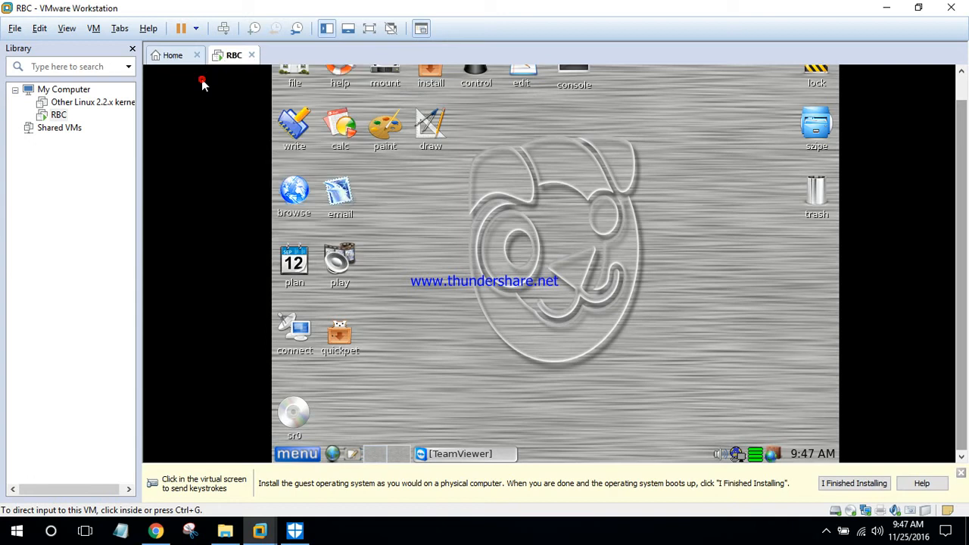
click(195, 29)
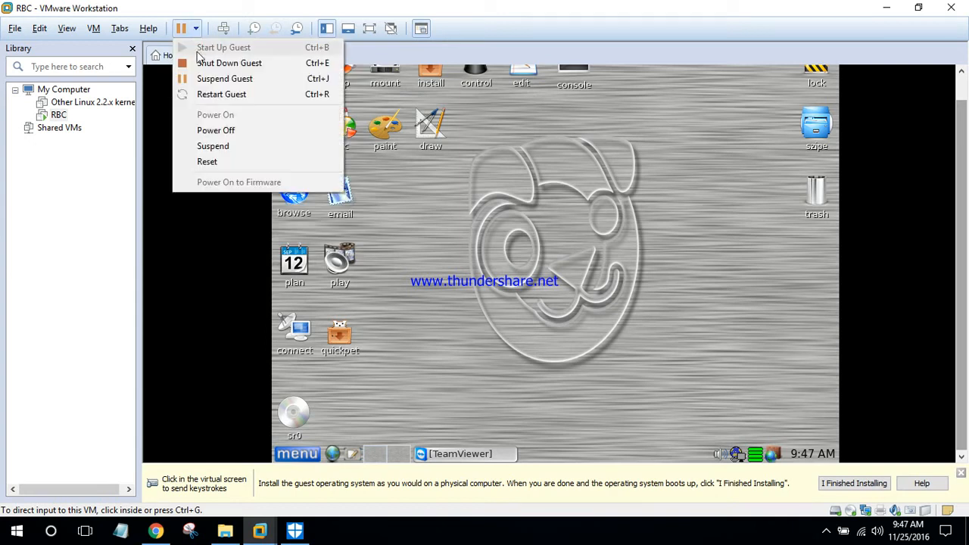
click(161, 106)
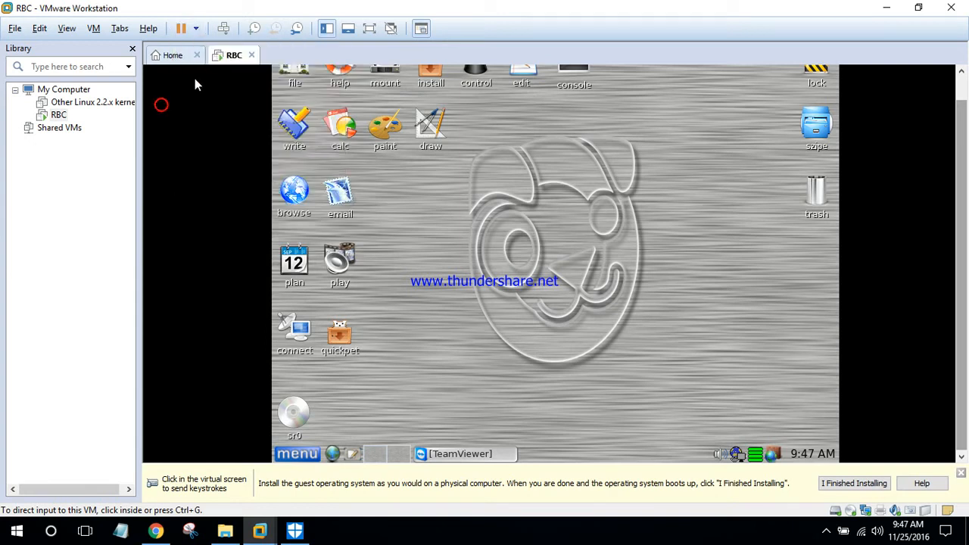
- Shut down the guest operating system of the RBC virtual machine and confirm the shutdown
right_click(236, 61)
mouse_move(353, 93)
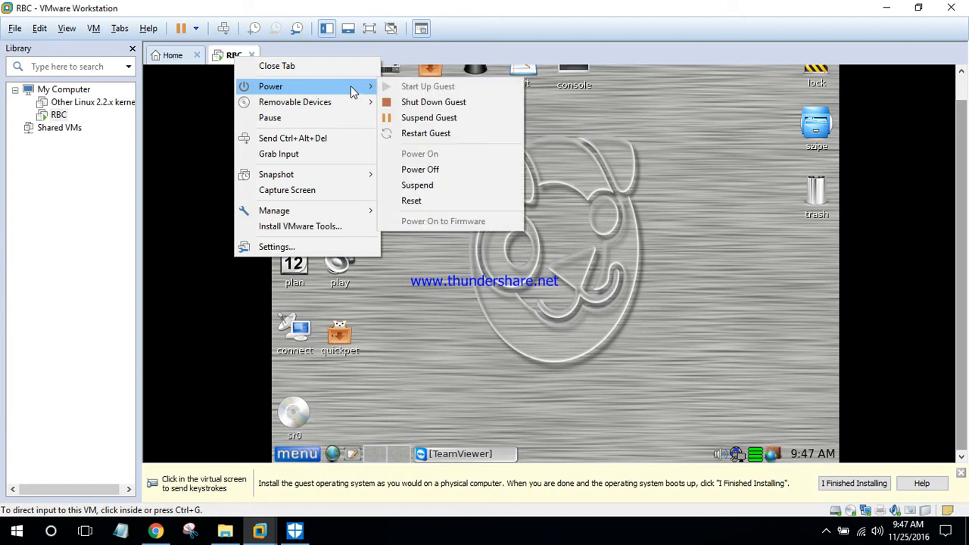
click(442, 103)
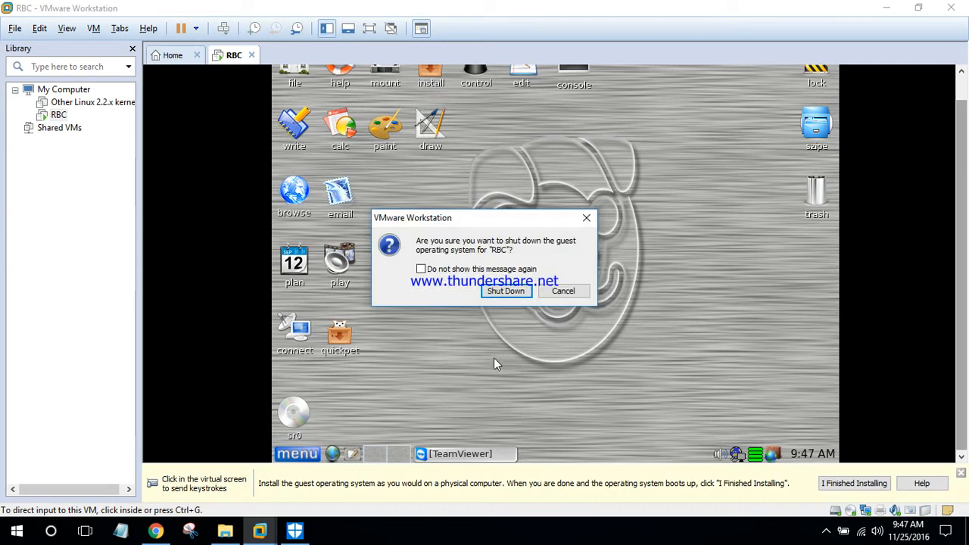
click(501, 294)
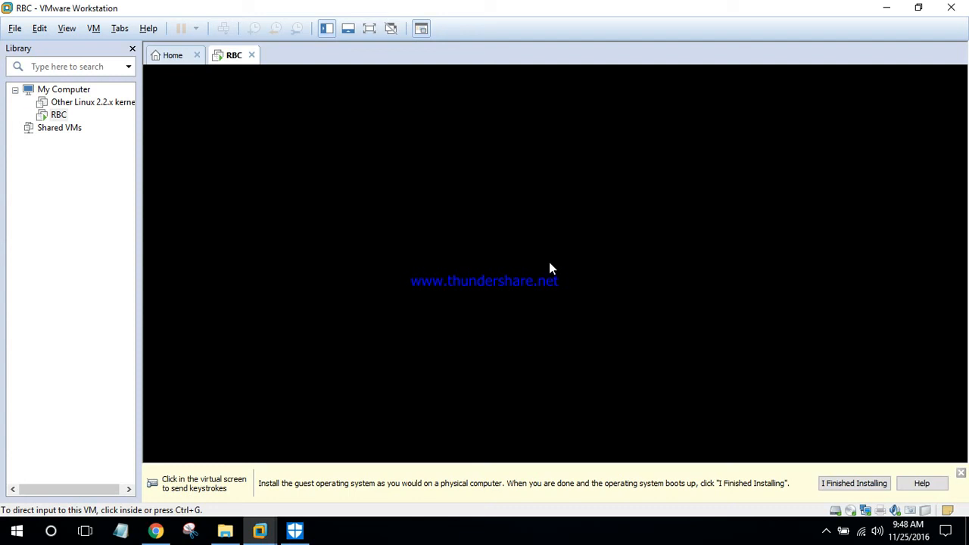
click(826, 534)
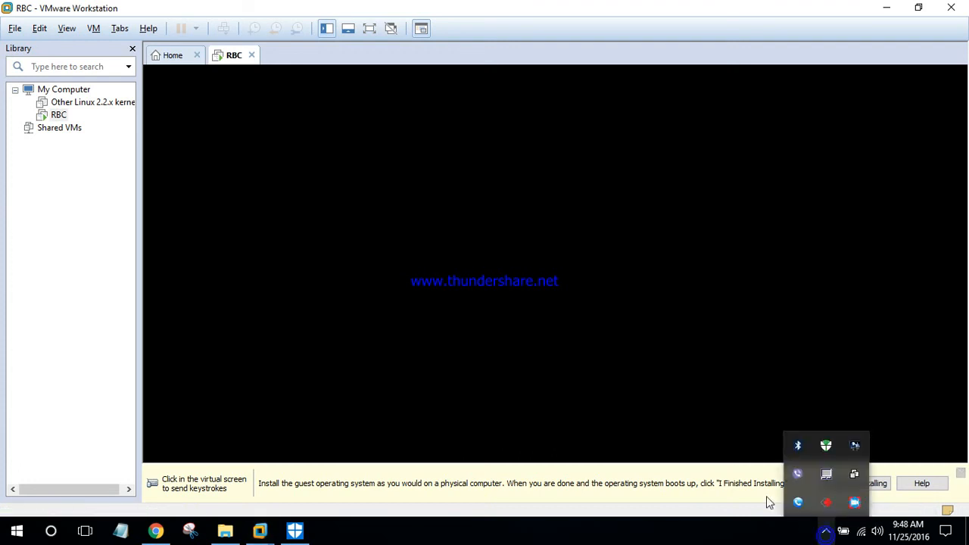
click(634, 361)
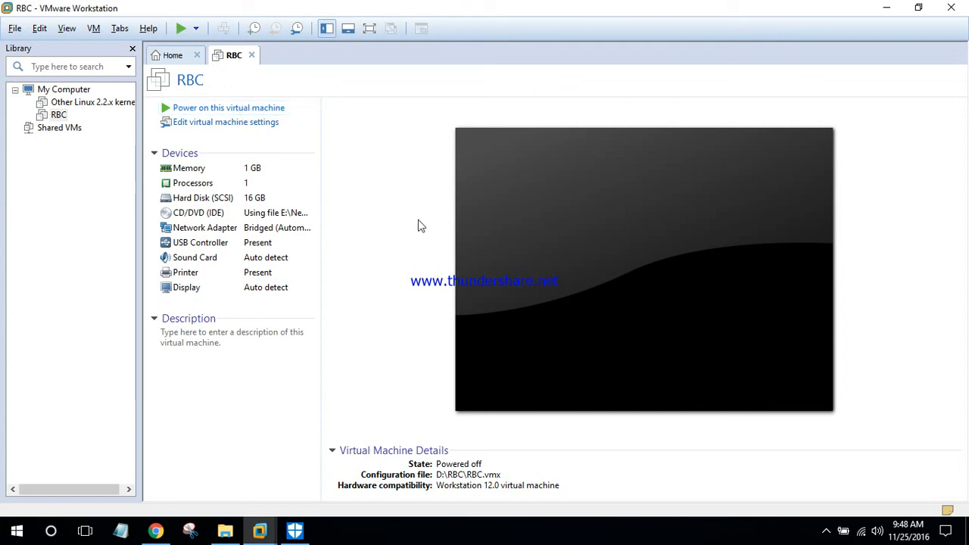
click(825, 530)
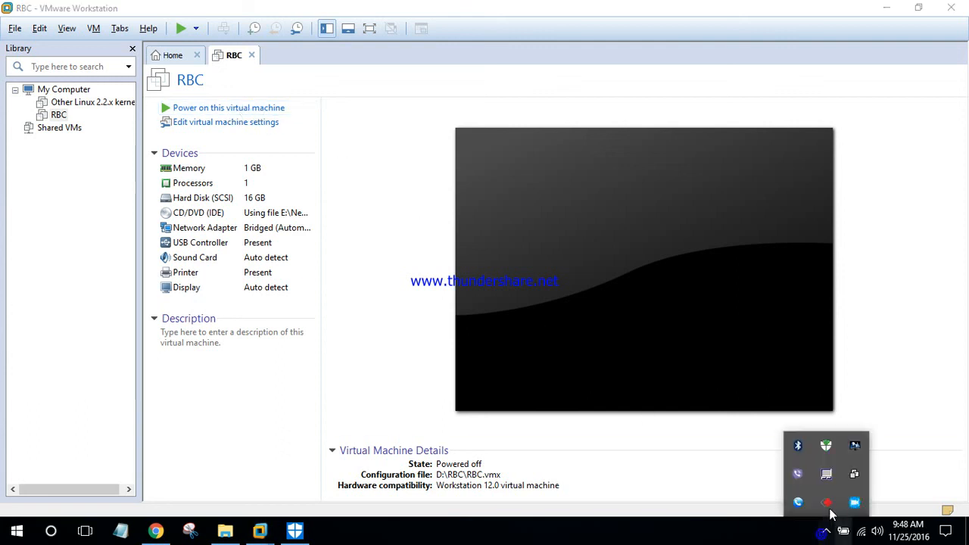
click(855, 503)
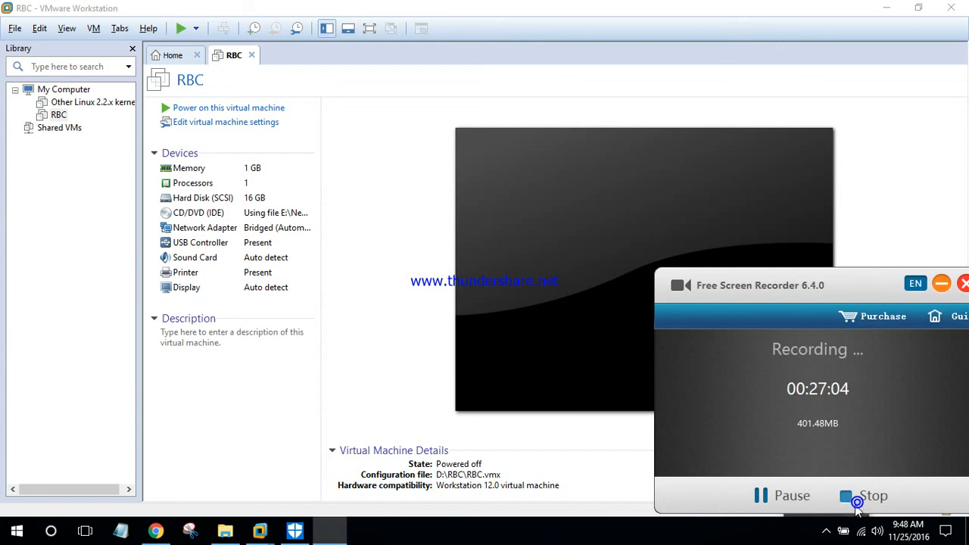
drag(831, 289, 885, 254)
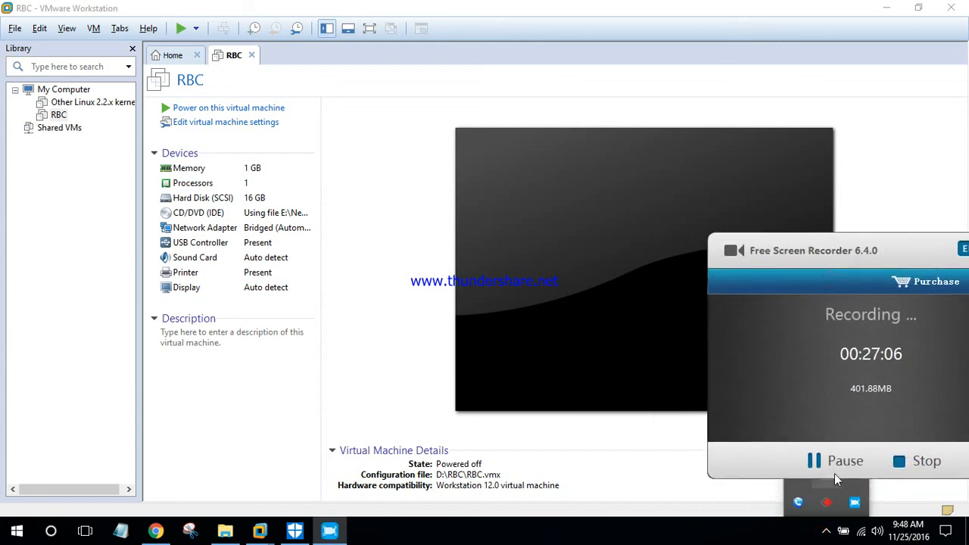